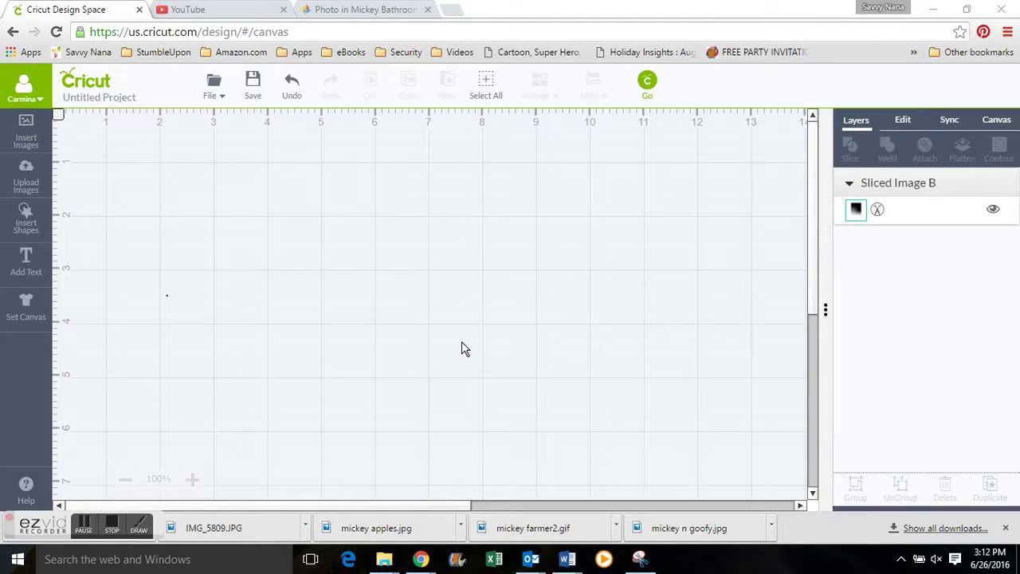
Add a circle and enlarge it to fill the middle of the canvas
left_click(301, 323)
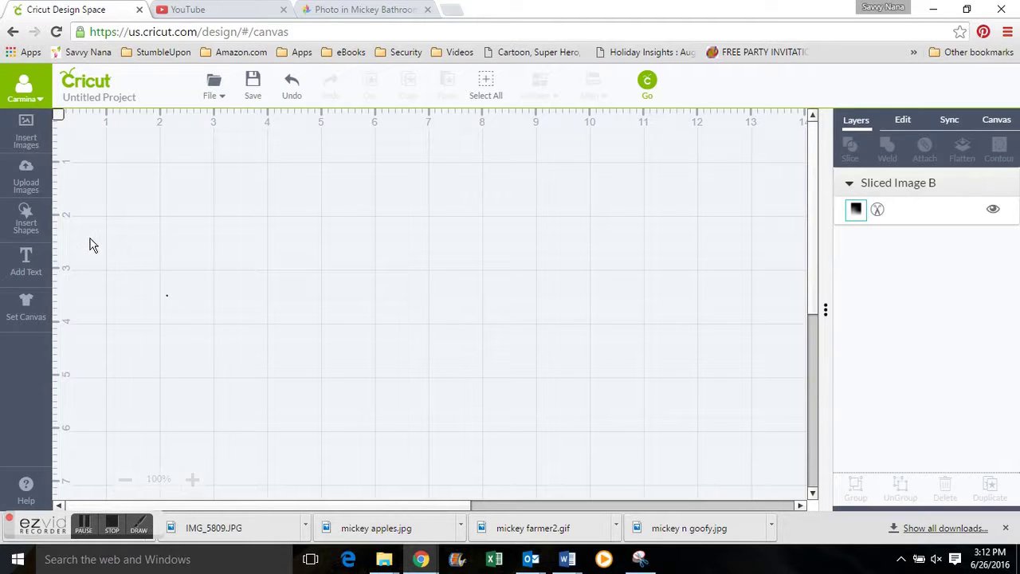
left_click(24, 225)
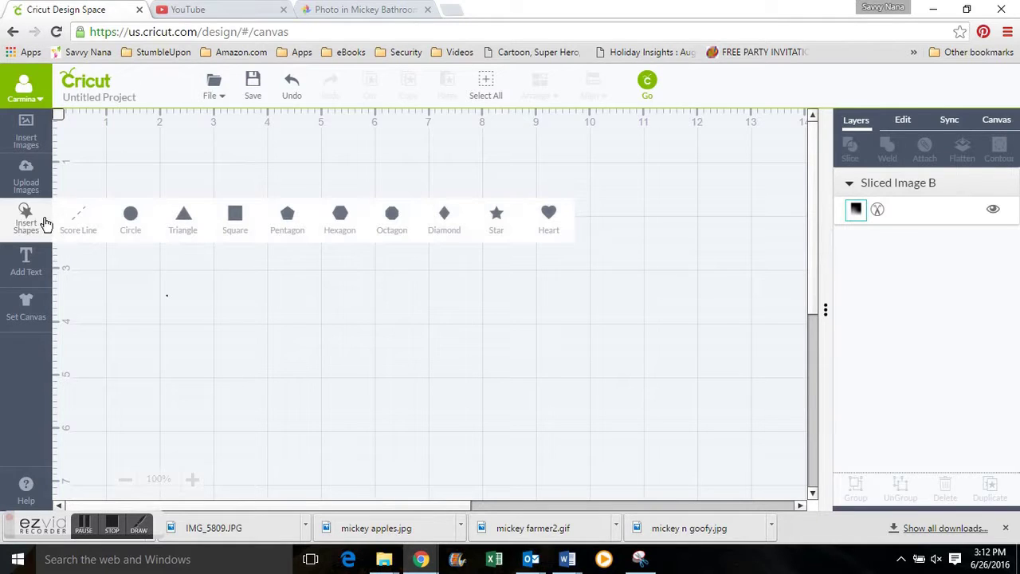
left_click(131, 217)
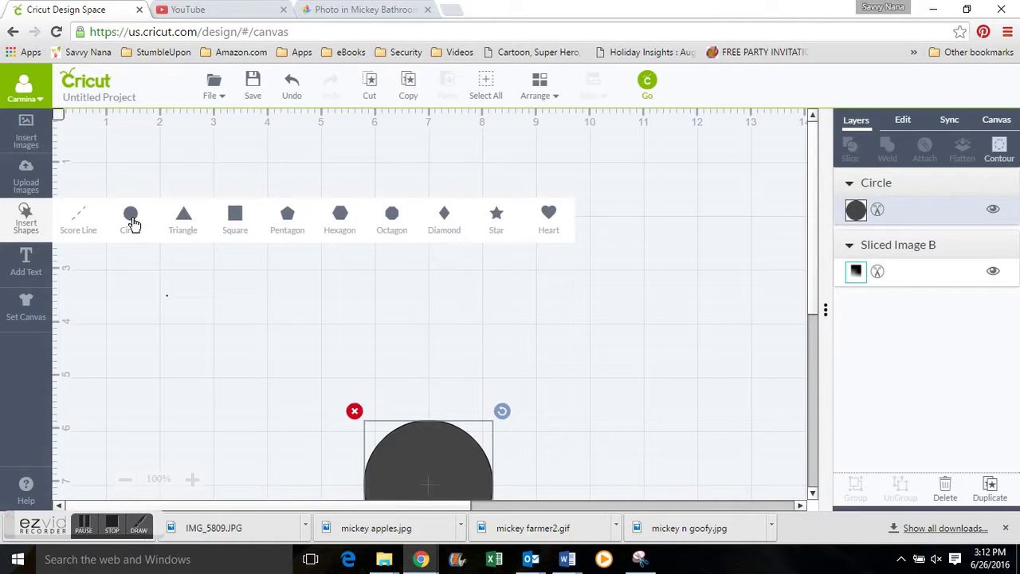
left_click_drag(411, 472, 297, 205)
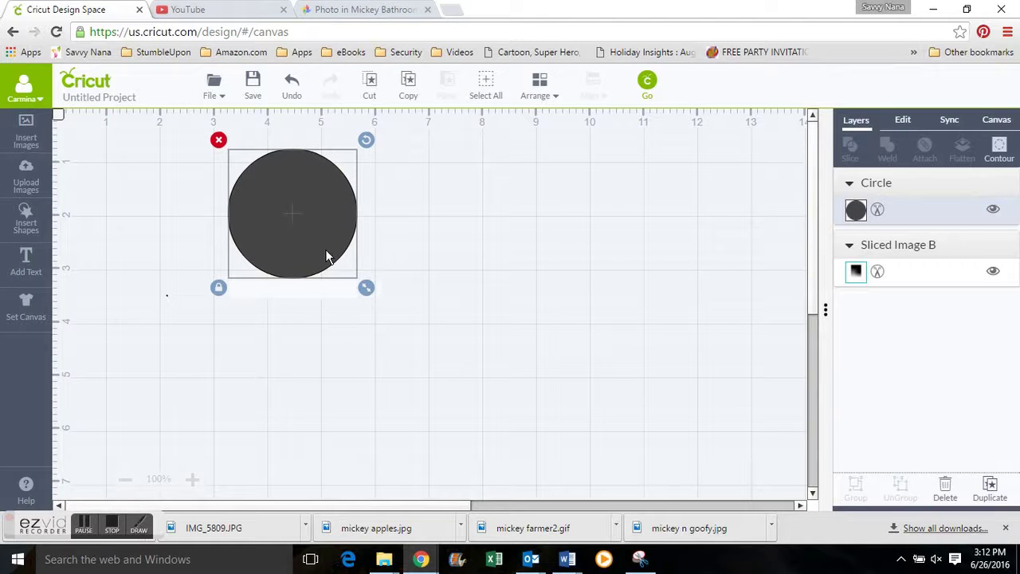
left_click_drag(366, 286, 577, 529)
mouse_move(374, 296)
left_mouse_down()
mouse_move(331, 280)
mouse_move(375, 337)
mouse_move(393, 333)
mouse_move(372, 278)
left_mouse_up()
left_click_drag(529, 479, 567, 492)
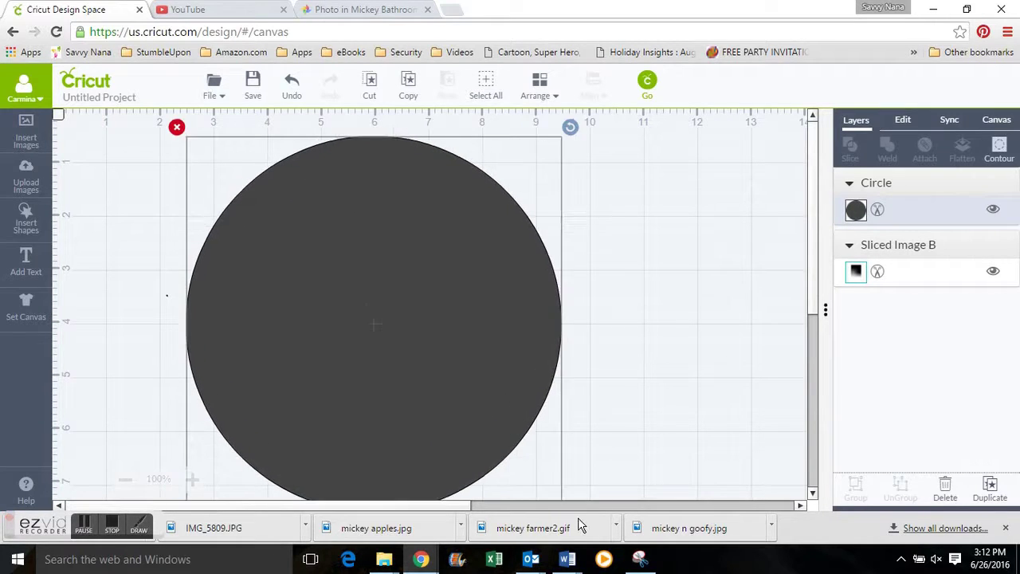
left_click_drag(436, 344, 429, 332)
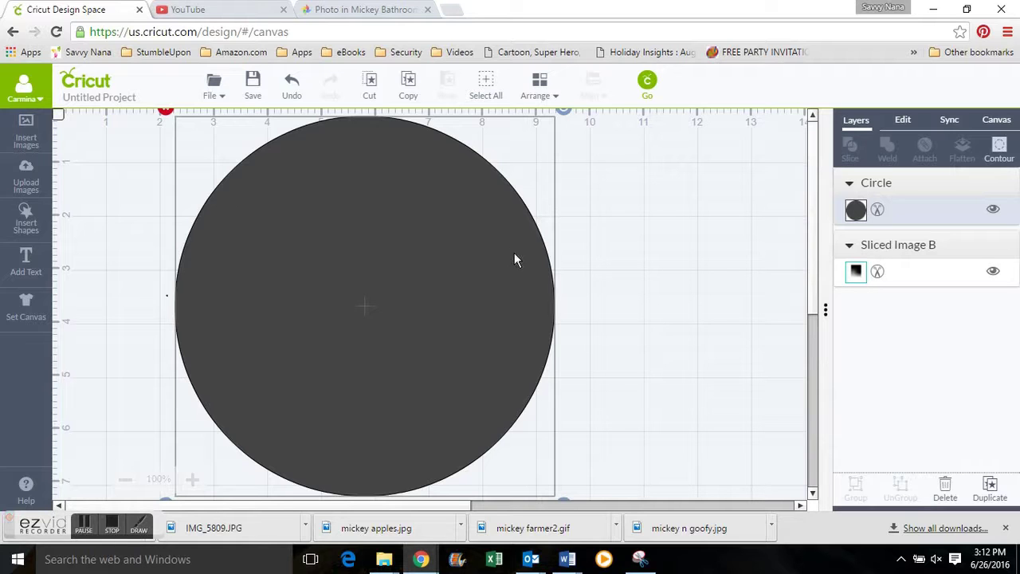
left_click_drag(538, 277, 545, 288)
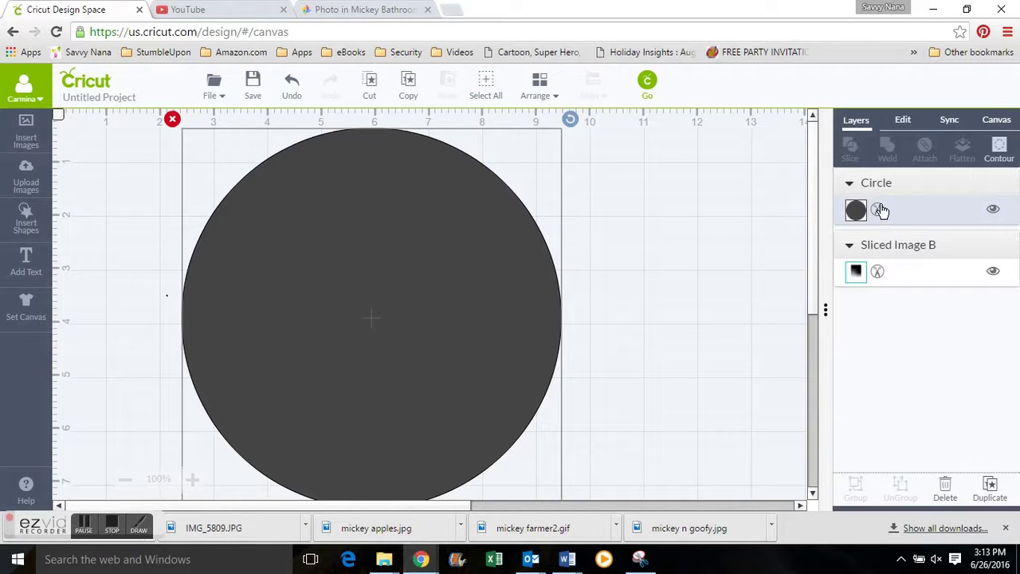
Hide the Sliced Image B layer and recolour the circle red (#e6212e)
left_click(992, 273)
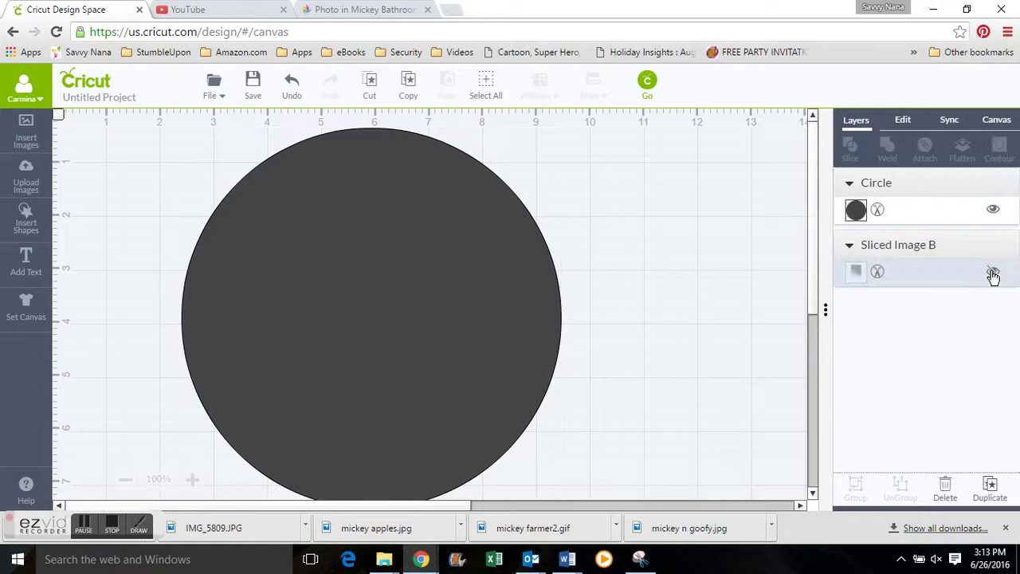
left_click(879, 211)
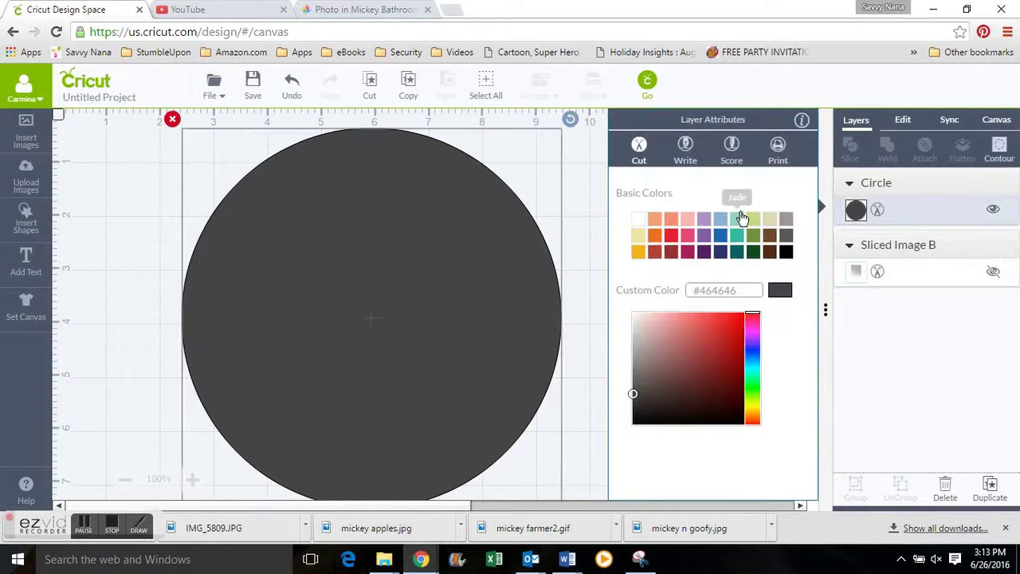
left_click(672, 237)
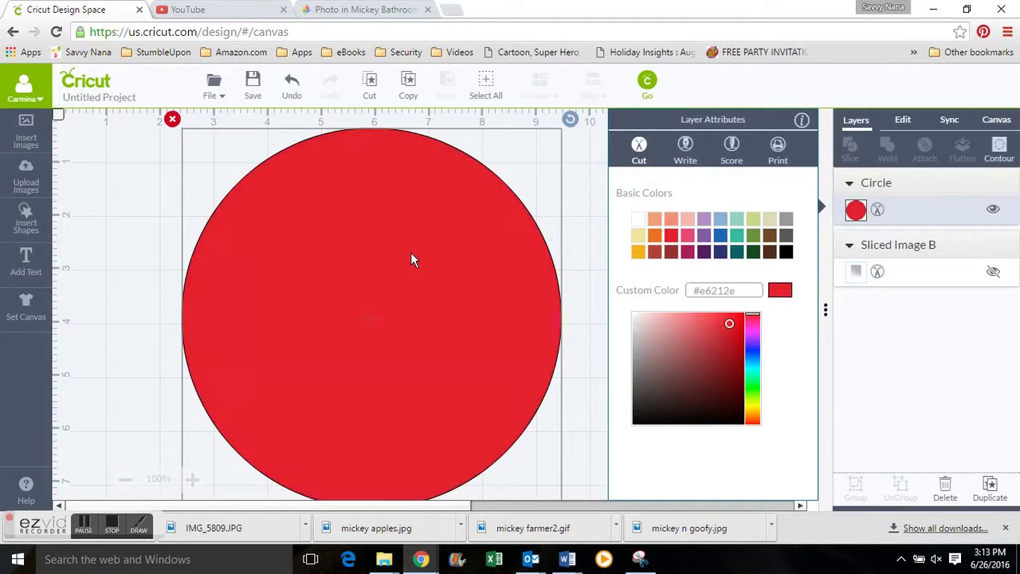
left_click_drag(409, 254, 405, 253)
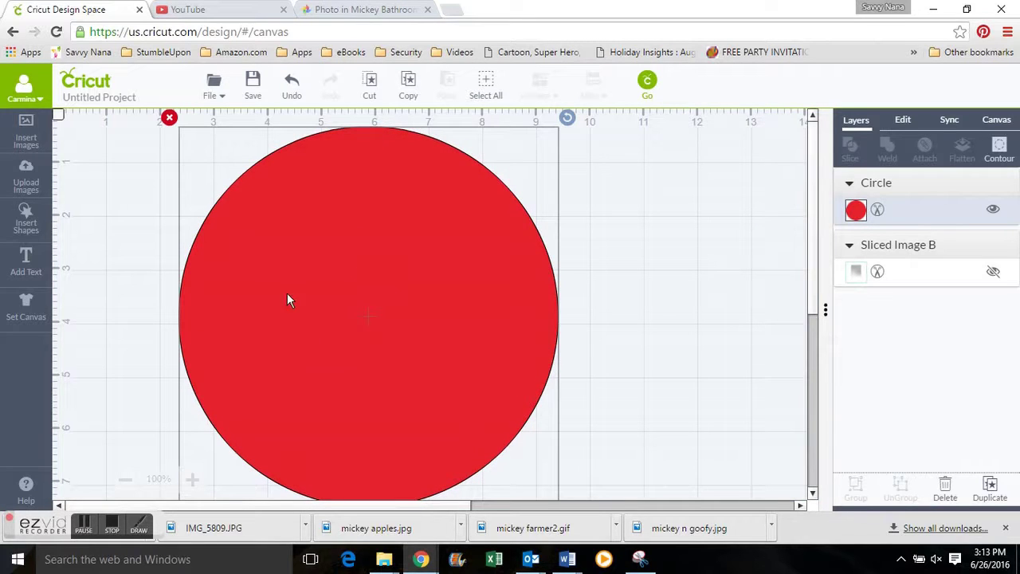
Insert the uploaded Mickey head image into the design
left_click(26, 184)
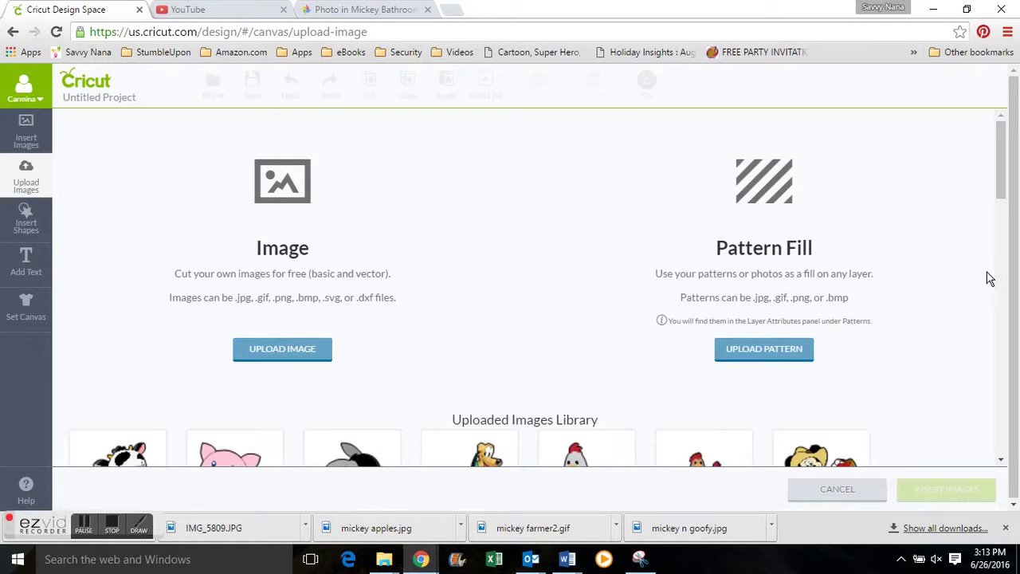
left_click_drag(1001, 163, 1017, 419)
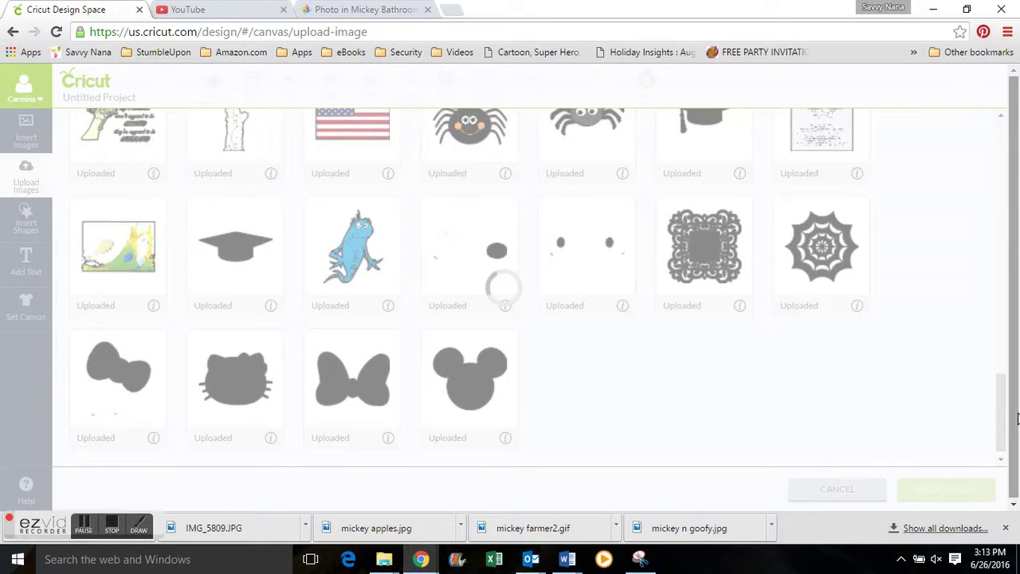
left_click(466, 384)
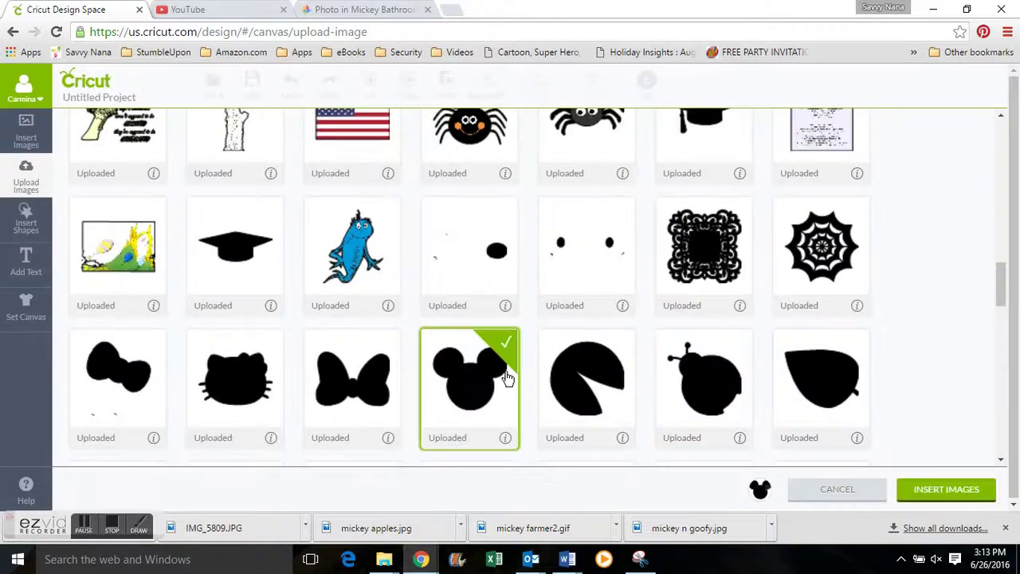
left_click(931, 488)
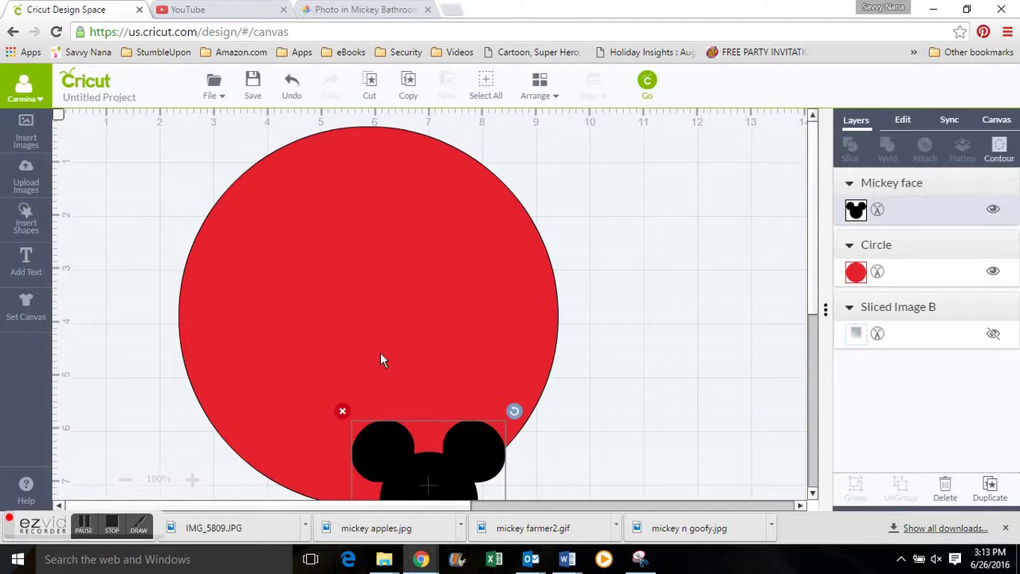
Centre the black Mickey face on the red circle and enlarge it to fill the middle
left_click_drag(435, 469, 375, 308)
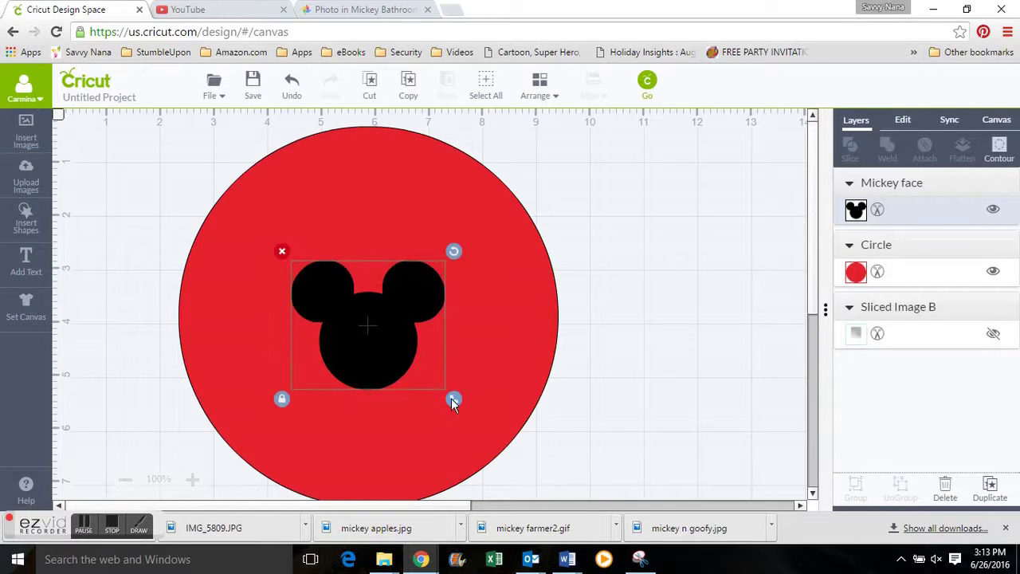
left_click_drag(452, 403, 499, 483)
left_click_drag(394, 353, 374, 338)
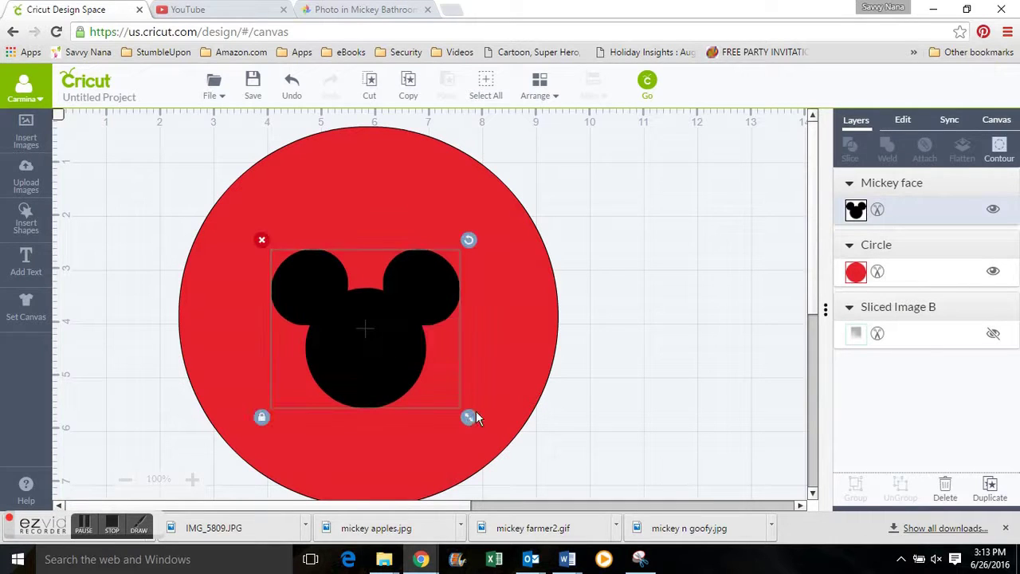
left_click_drag(470, 417, 494, 438)
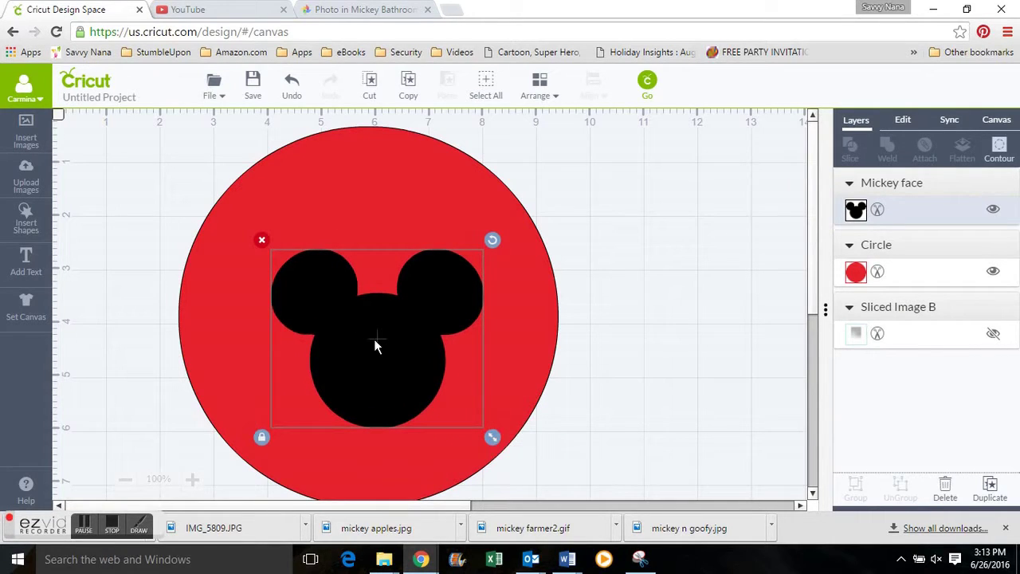
left_click_drag(374, 339, 369, 332)
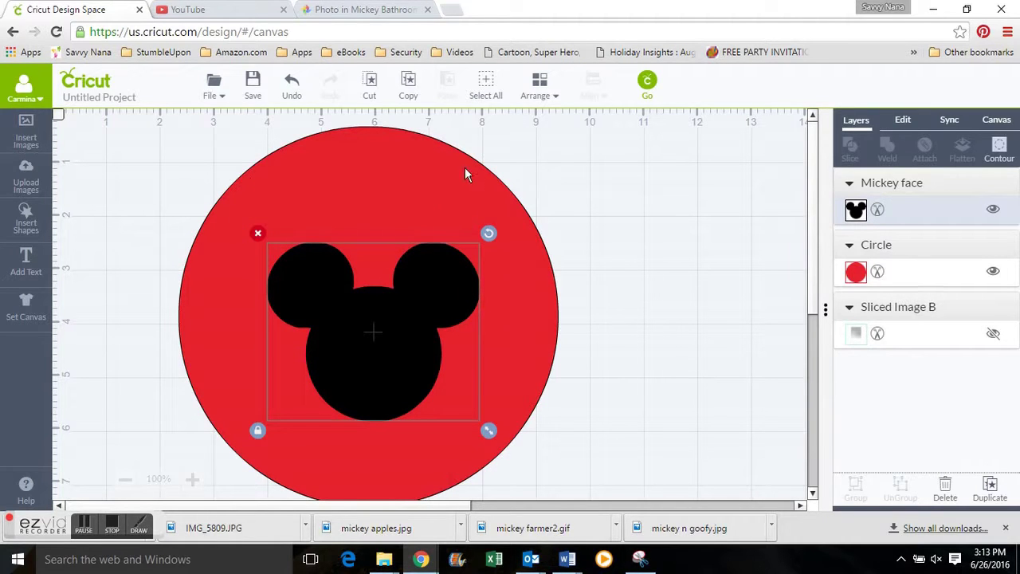
left_click(576, 177)
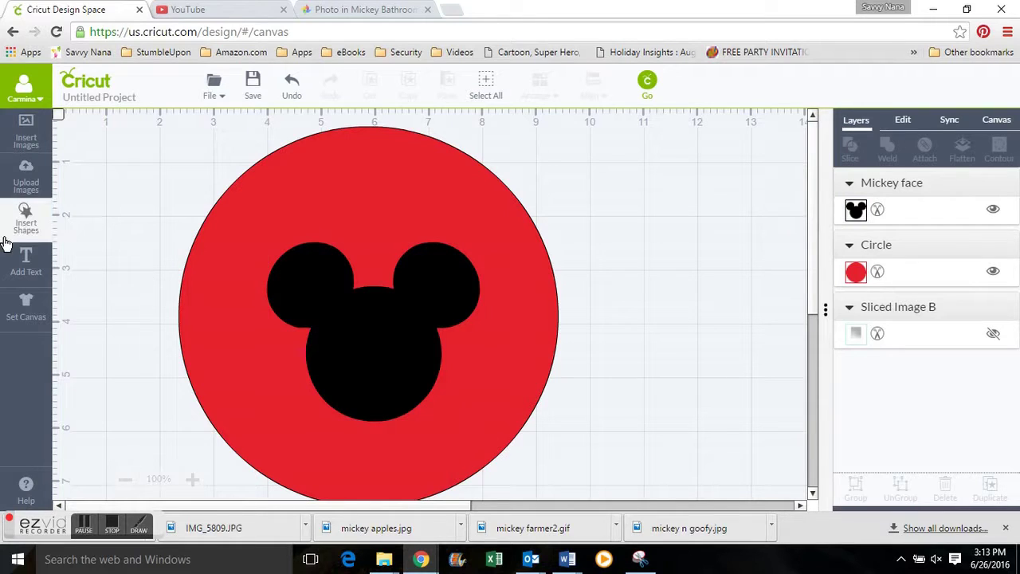
Add 'Mickey's Clubhouse' text, 11.64 in wide in the Minnie font, across the Mickey head
left_click(26, 267)
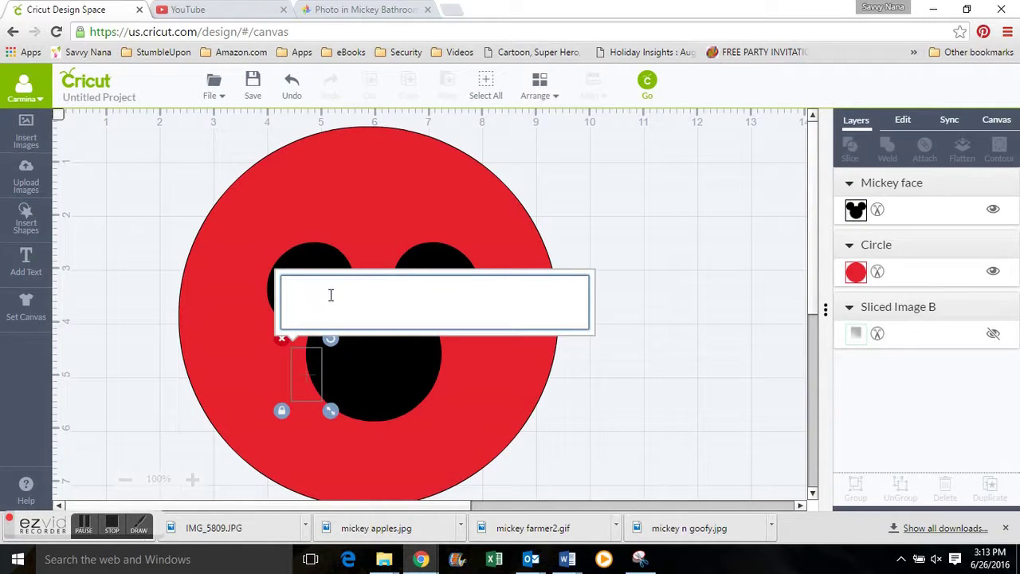
type("Mic")
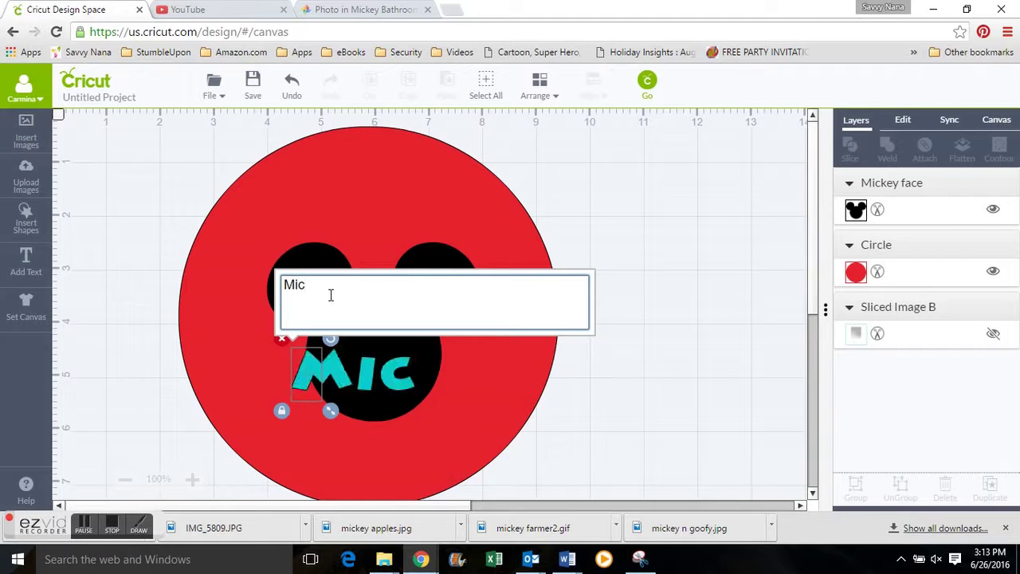
type("k")
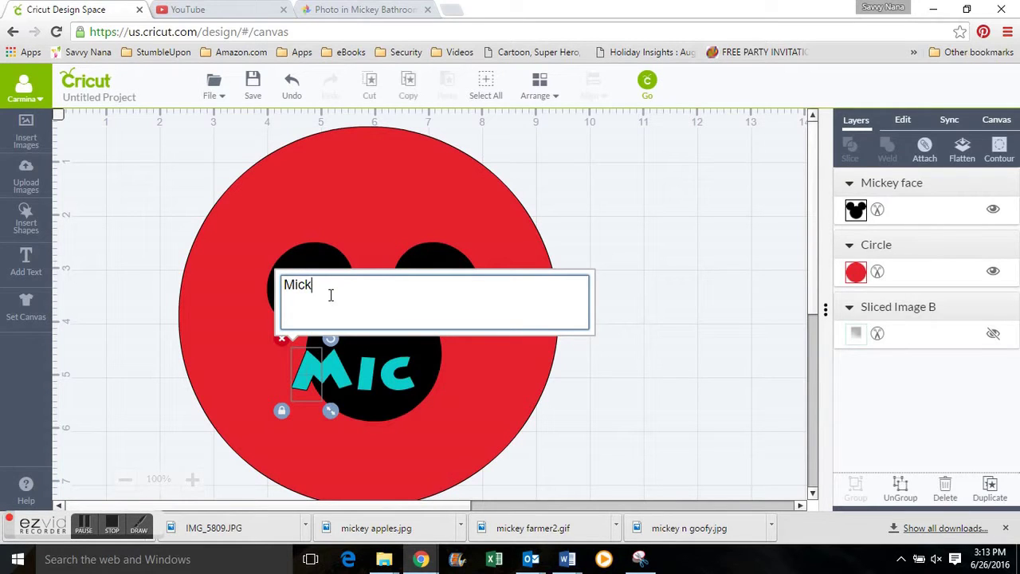
type("ey's Clubhouse")
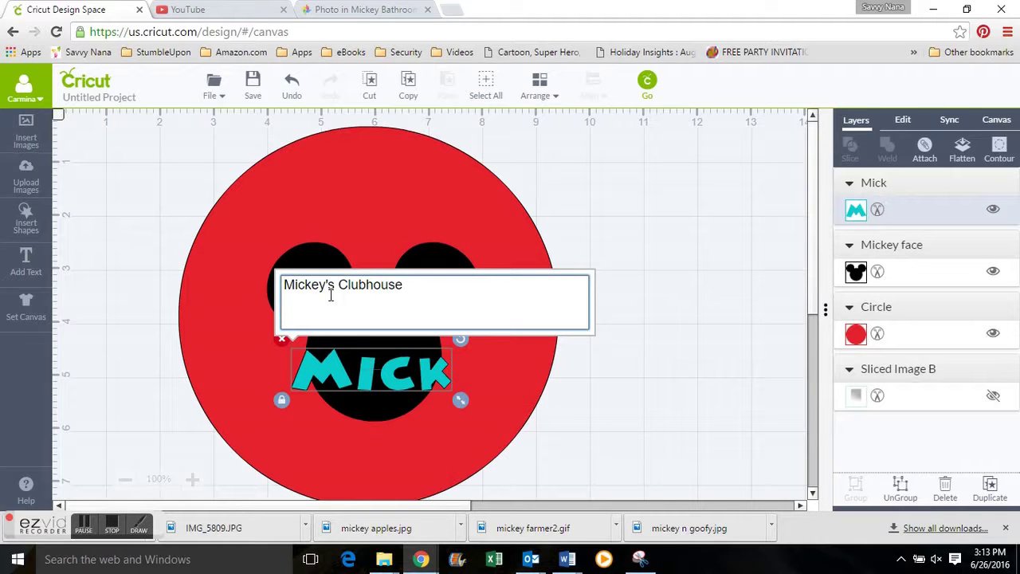
left_click_drag(386, 378, 218, 299)
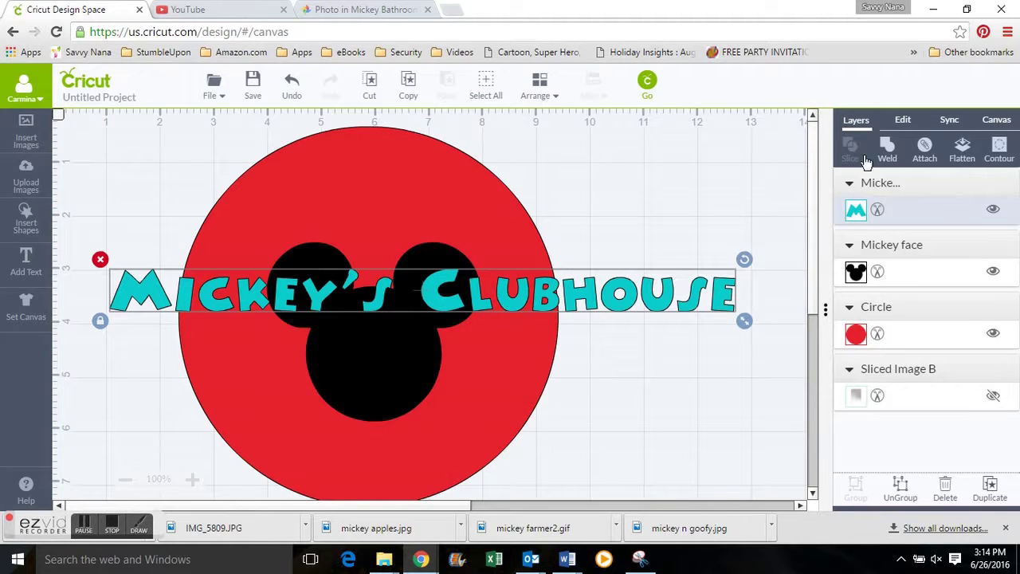
left_click(903, 121)
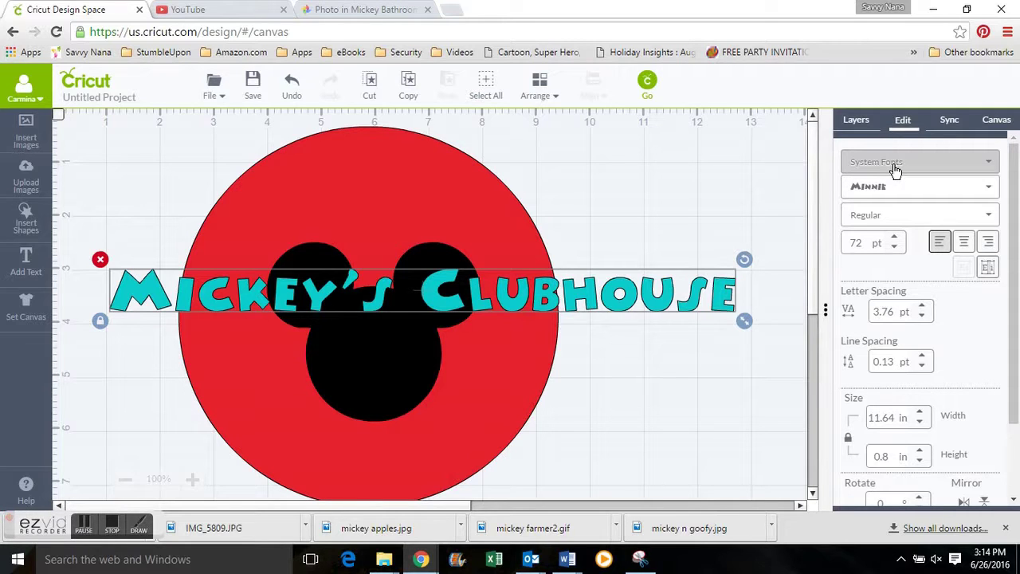
Unlock proportions and reshape the Mickey's Clubhouse text narrower and taller, 10.88 in wide, across the circle
left_click(740, 195)
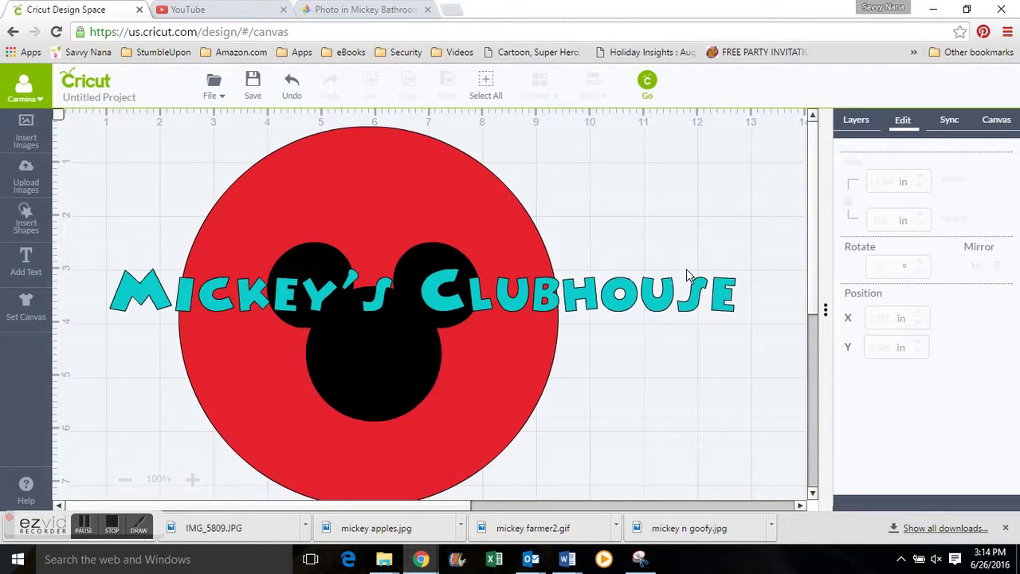
left_click(664, 299)
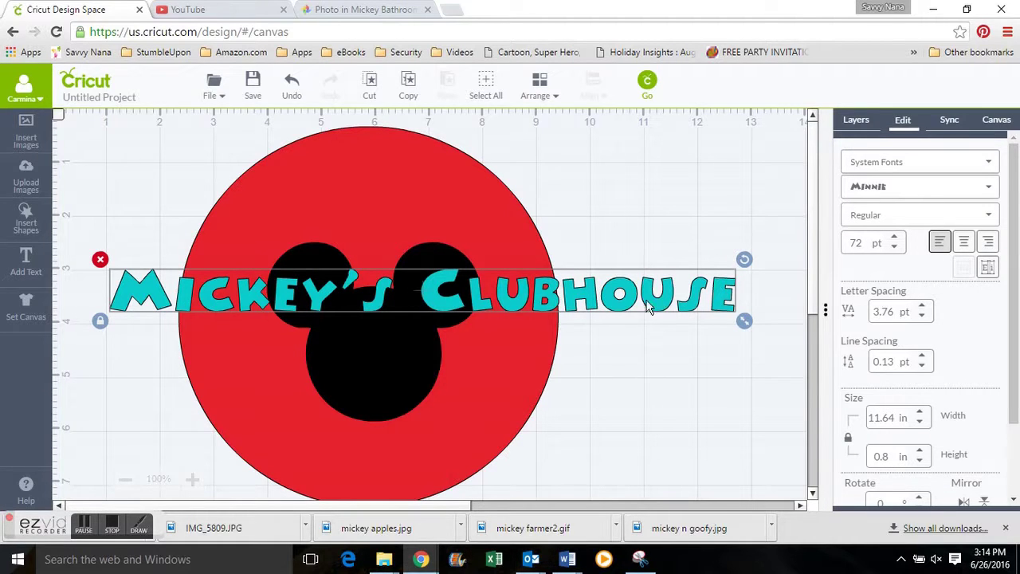
left_click_drag(635, 306, 632, 290)
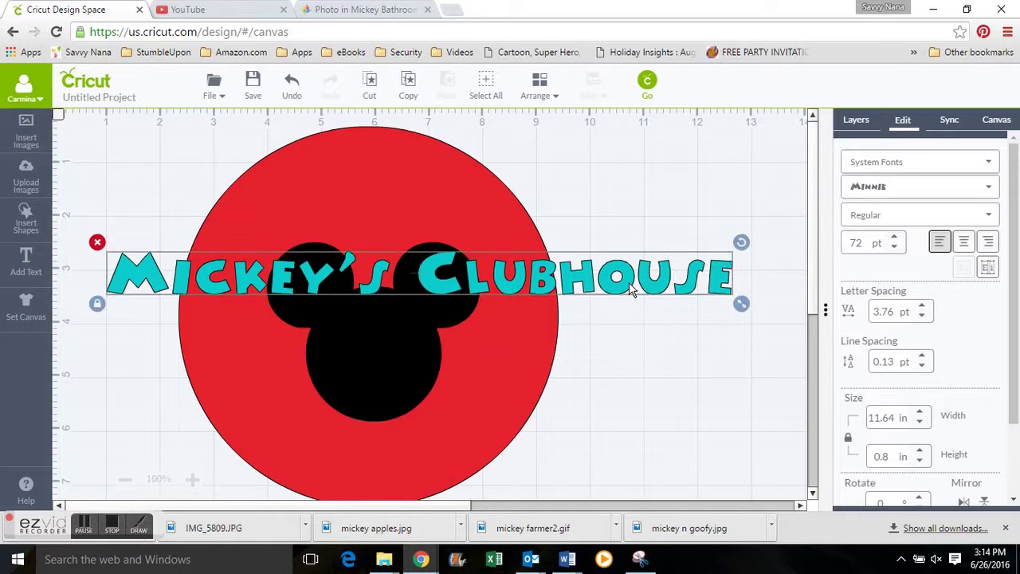
left_click(97, 305)
left_click_drag(742, 307, 702, 317)
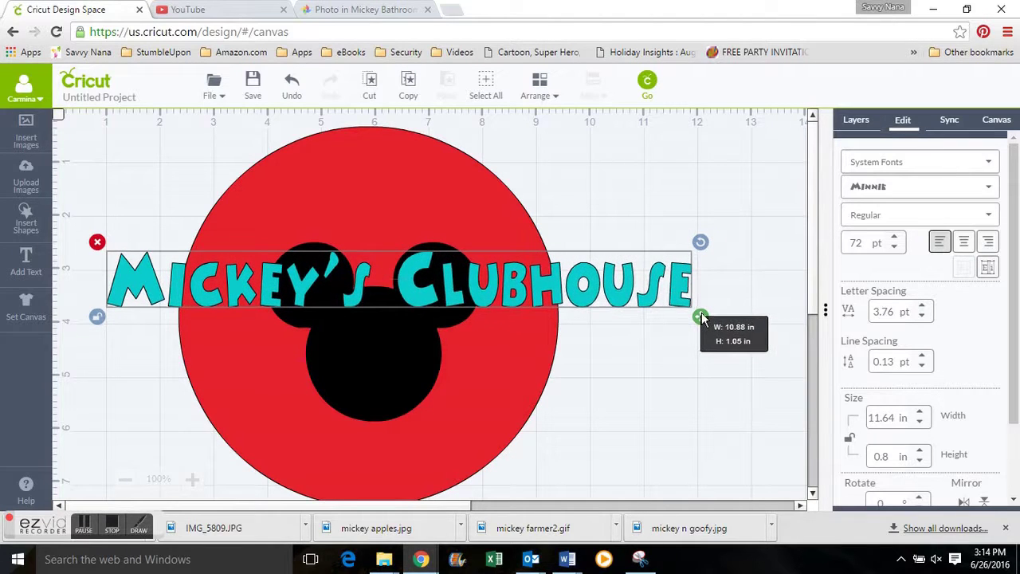
left_click_drag(546, 283, 606, 322)
left_click(585, 364)
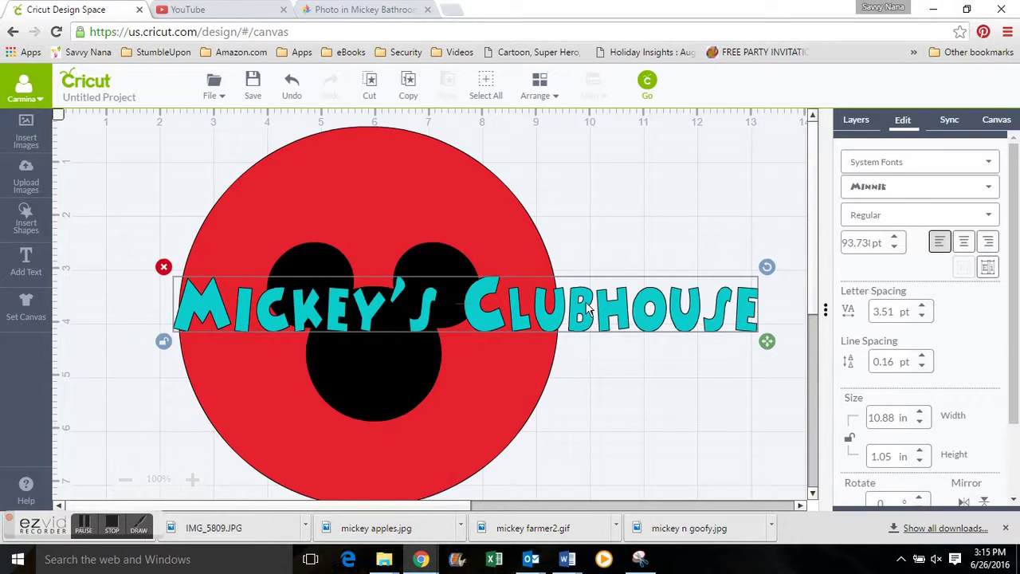
left_click(588, 360)
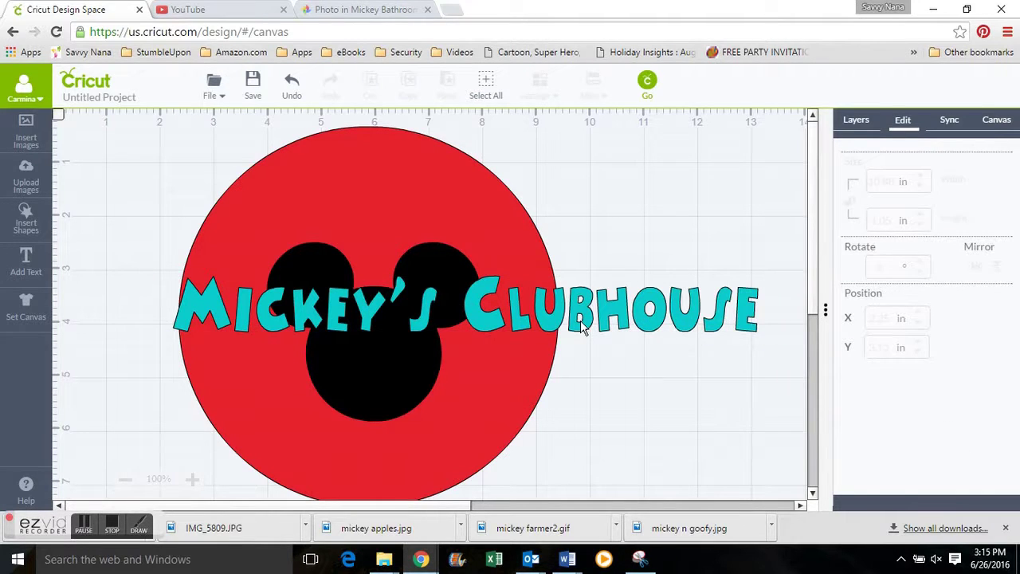
left_click(584, 329)
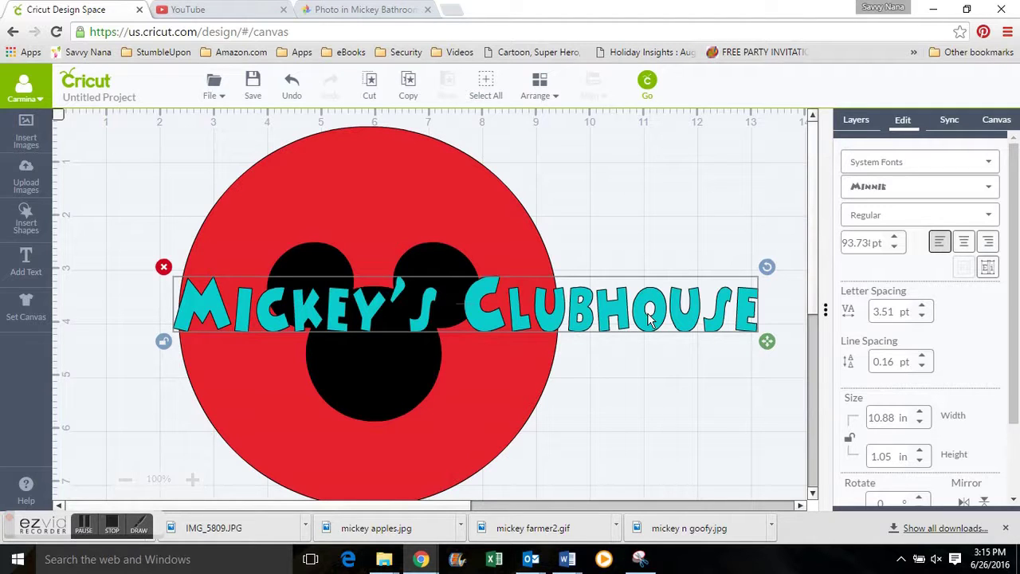
left_click(623, 376)
left_click(629, 329)
Ungroup the title into separate letters and raise the B and the O of HOUSE
left_click(851, 122)
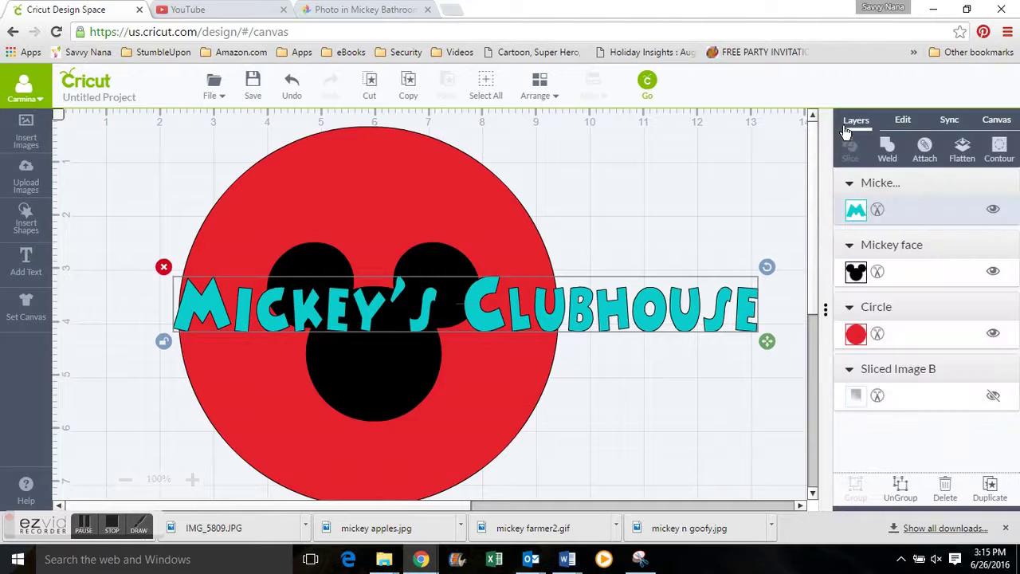
left_click(900, 489)
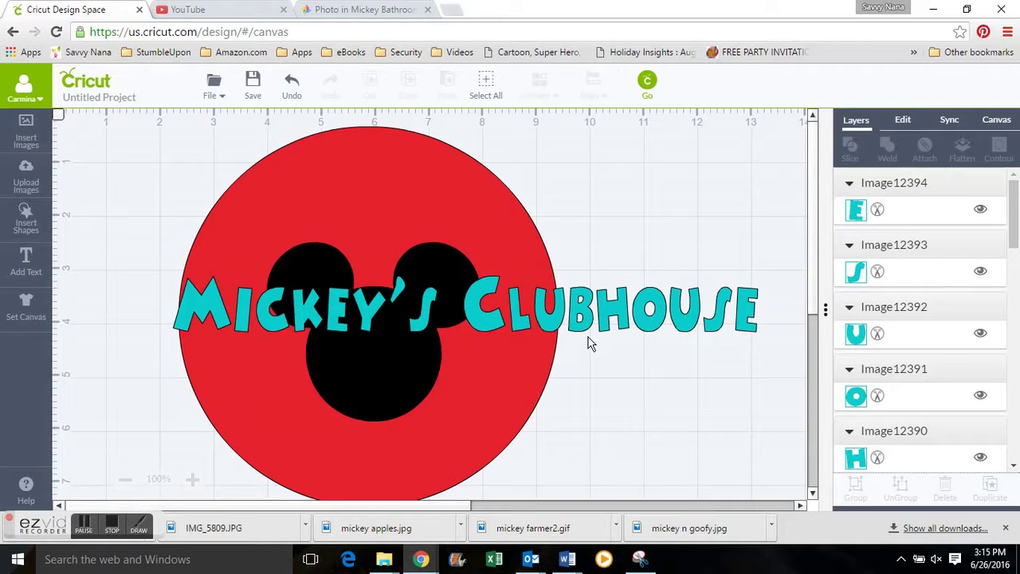
left_click_drag(582, 331, 584, 239)
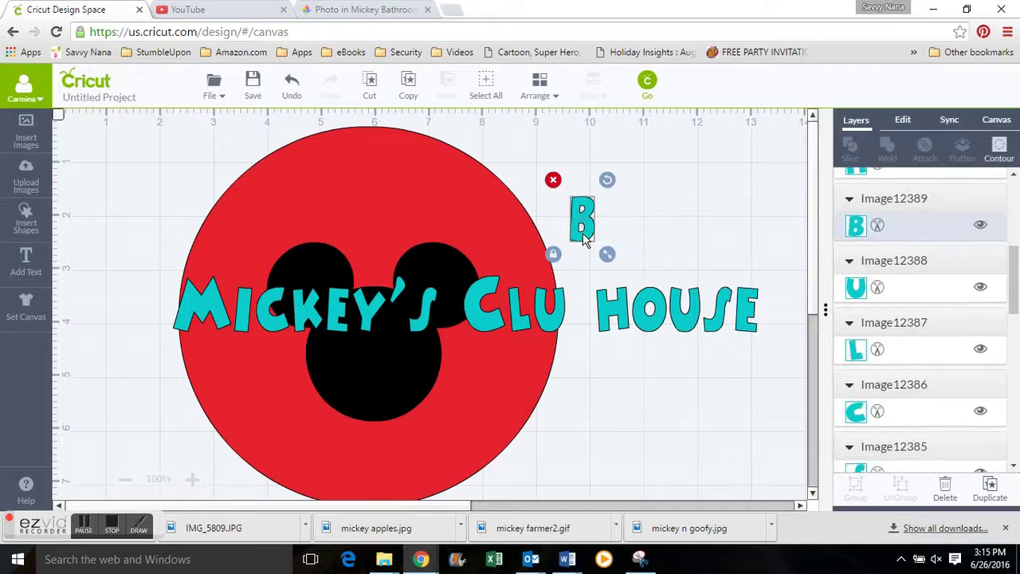
left_click_drag(647, 322, 647, 235)
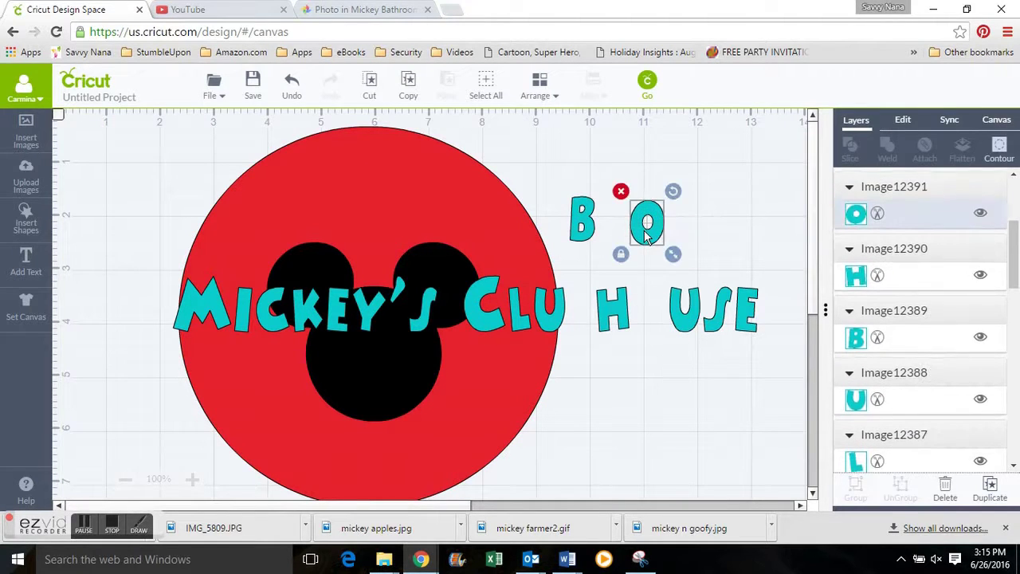
left_click(615, 377)
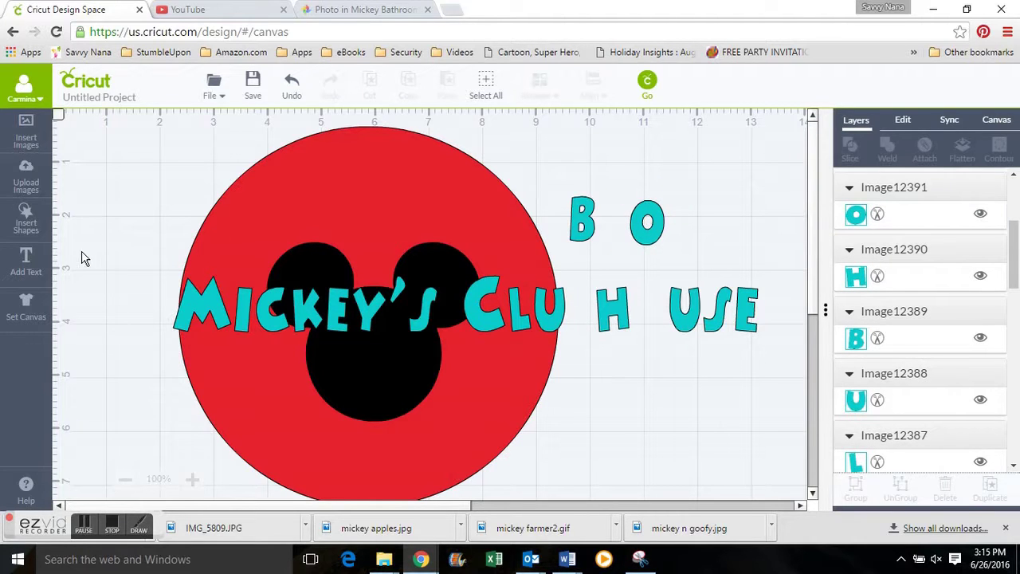
Add a square reshaped into a thin 0.07 × 2.98 in bar beside the raised B
left_click(29, 220)
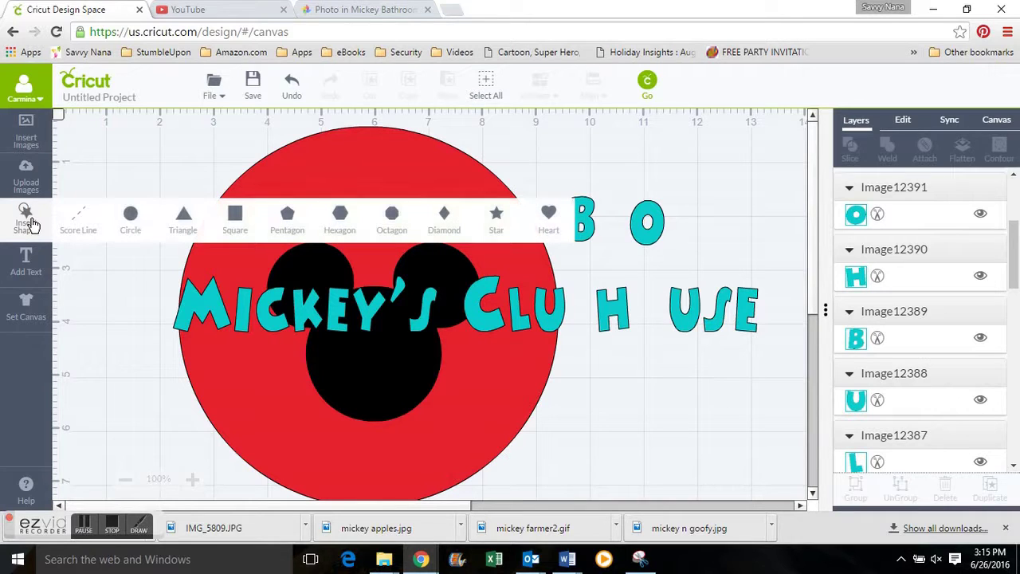
left_click(236, 216)
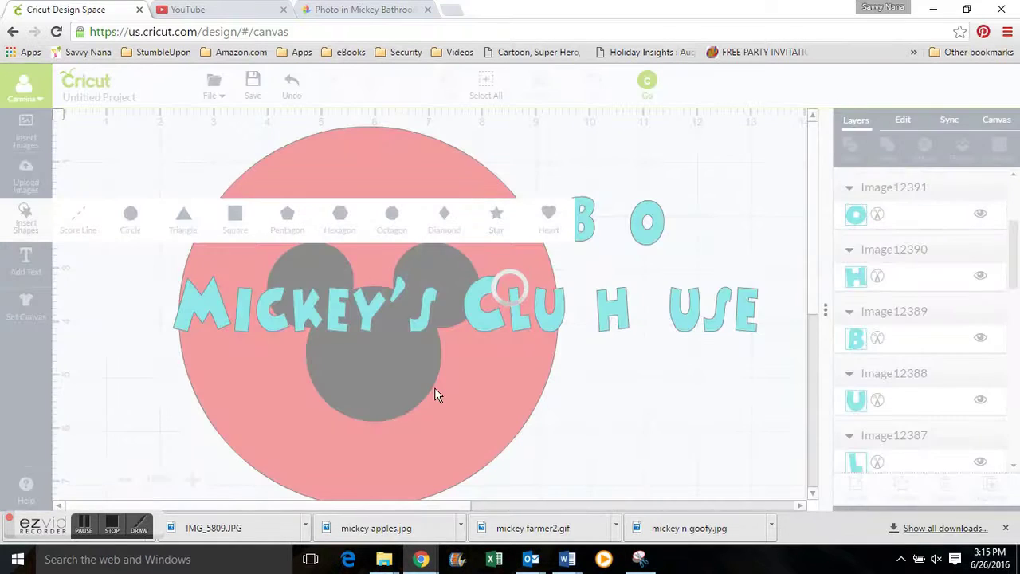
left_click_drag(437, 451, 513, 206)
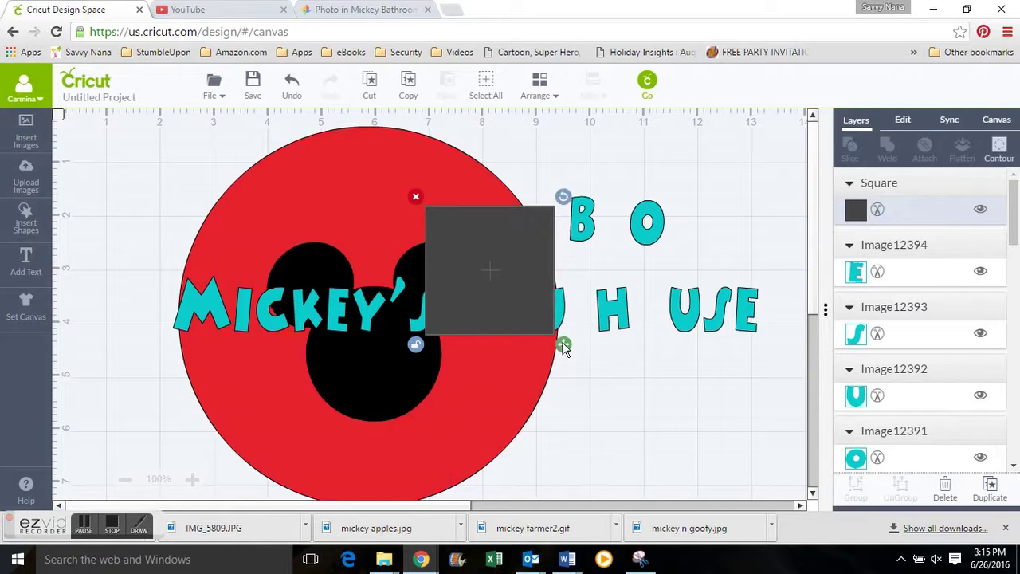
left_click_drag(564, 348, 431, 381)
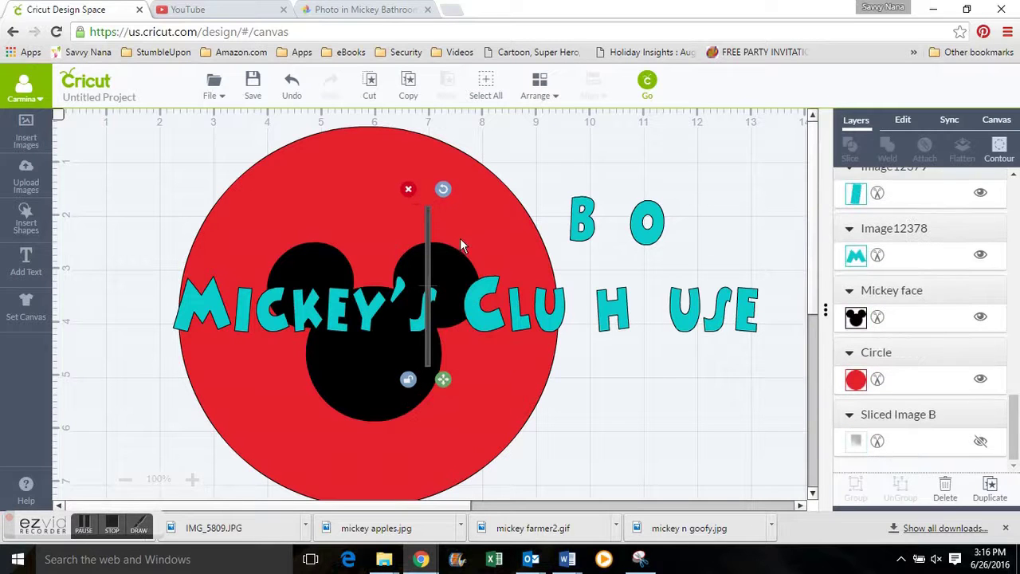
left_click(429, 237)
left_click_drag(429, 237, 579, 205)
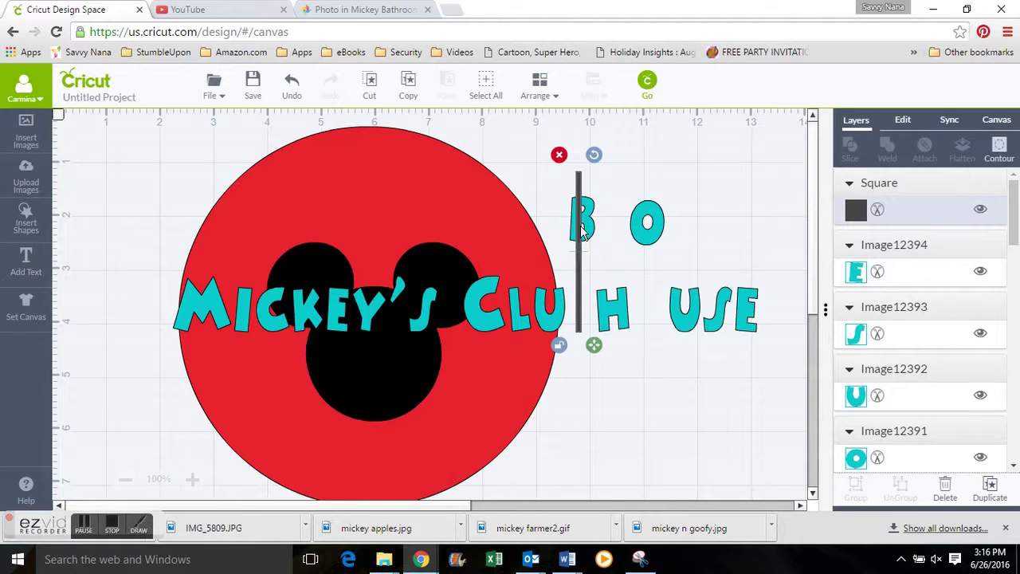
left_click_drag(594, 345, 593, 347)
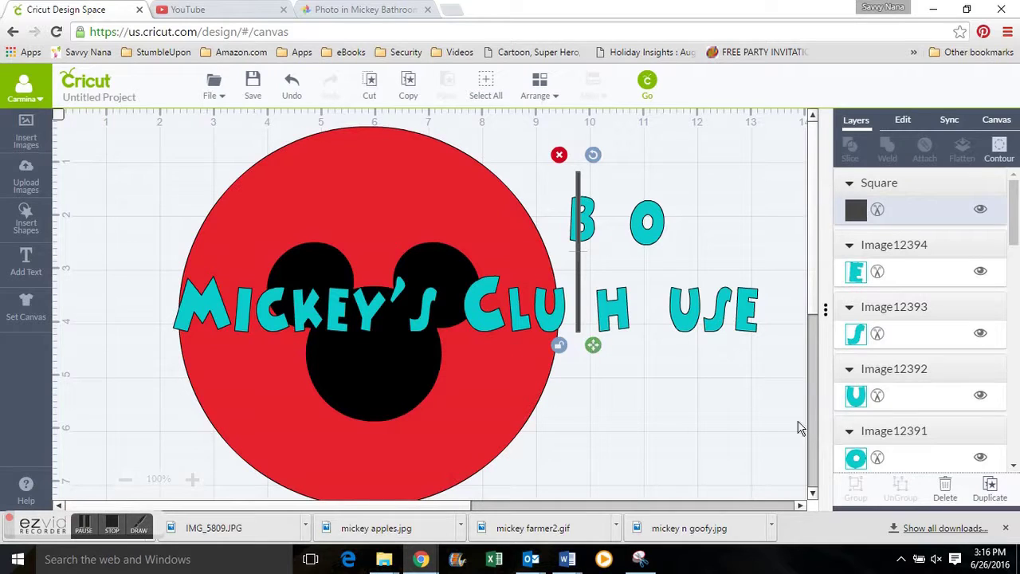
Duplicate the thin bar onto the raised O and select both bars
left_click(991, 492)
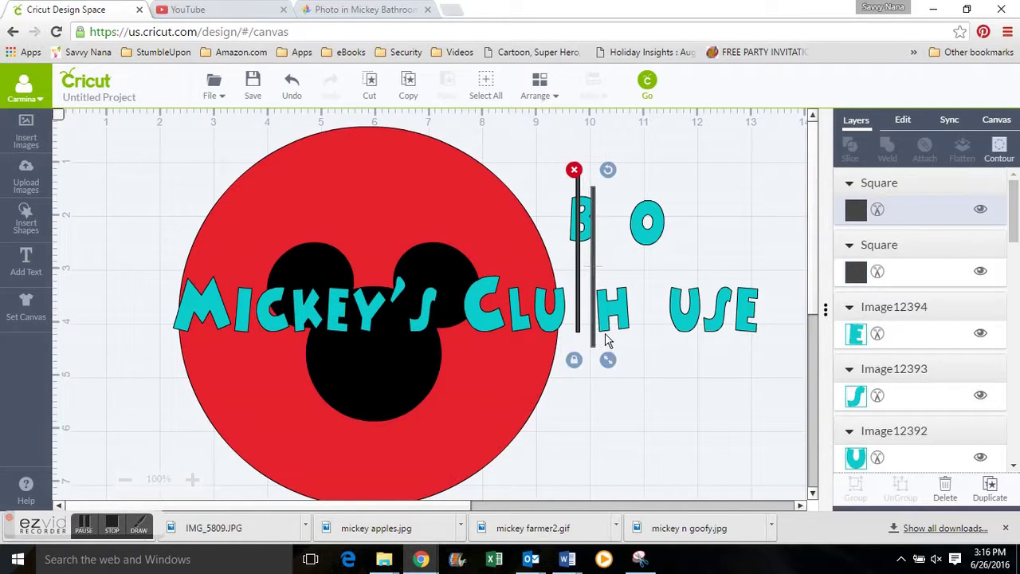
left_click(644, 341)
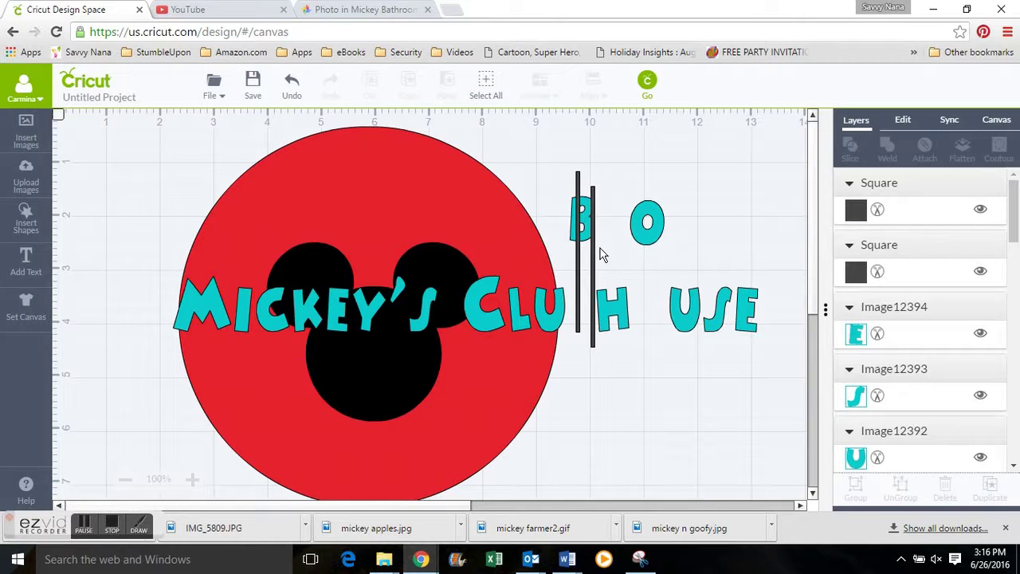
left_click_drag(594, 248, 649, 242)
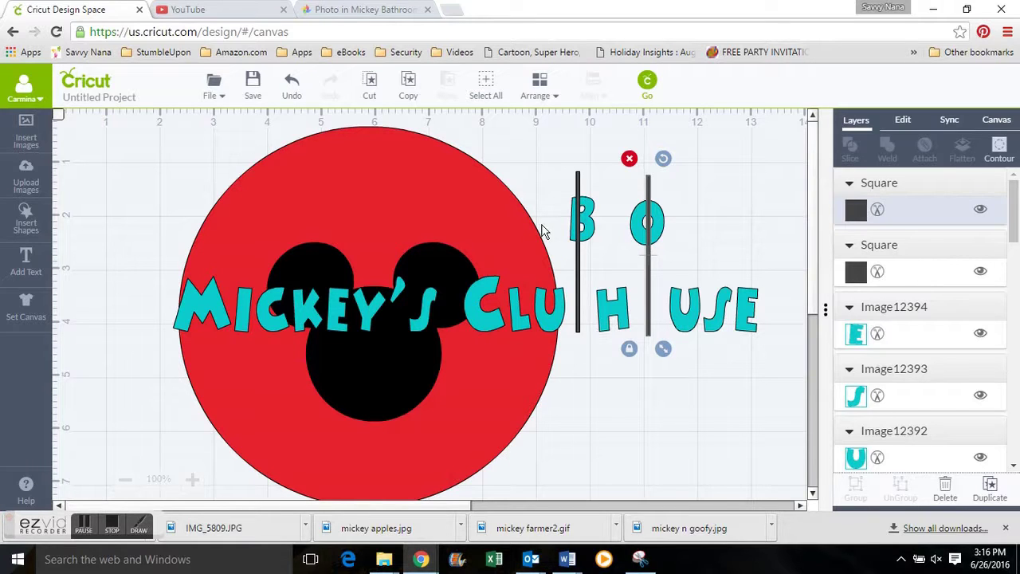
left_click(506, 259)
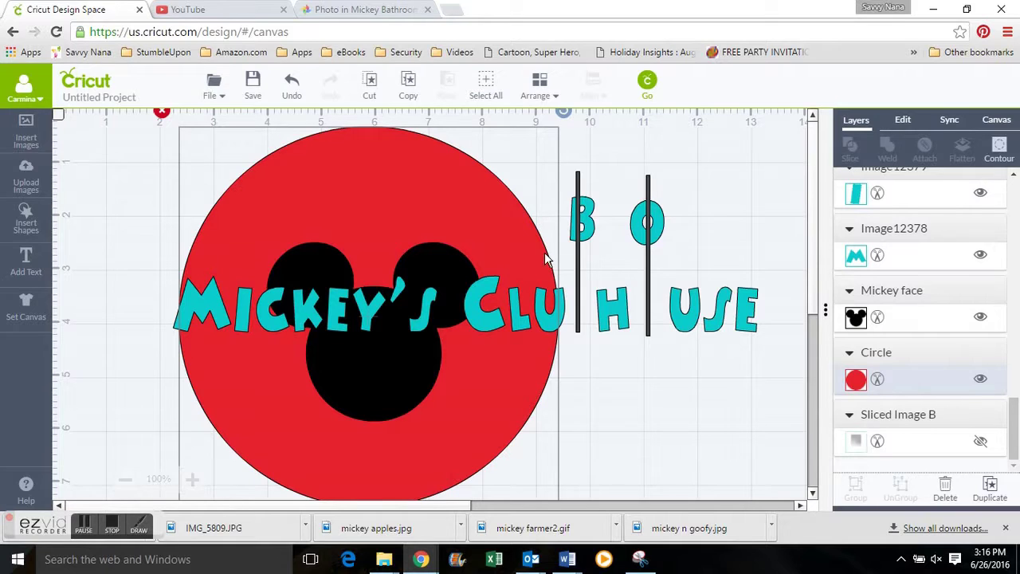
left_click(579, 251)
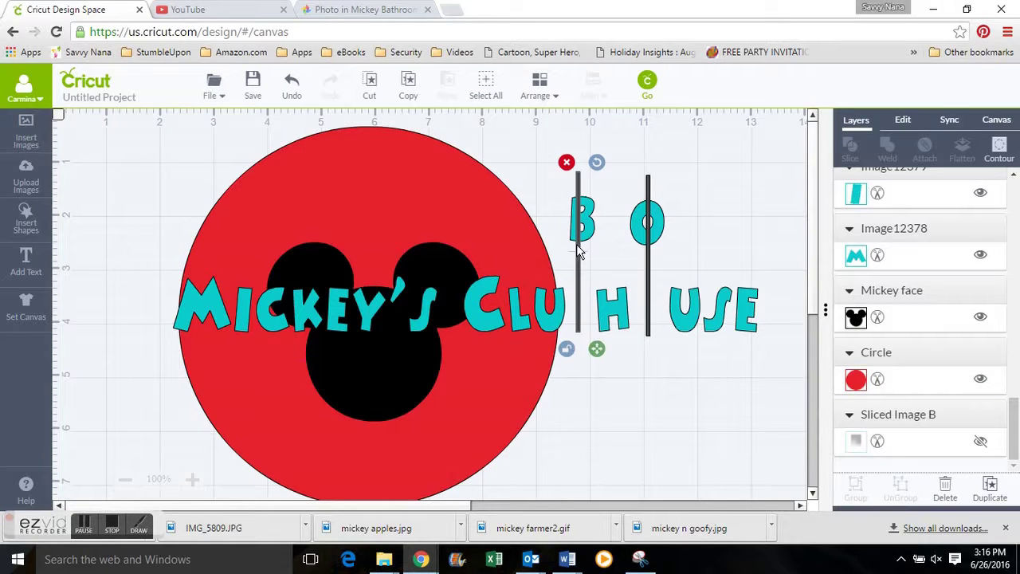
left_click(648, 204, "shift")
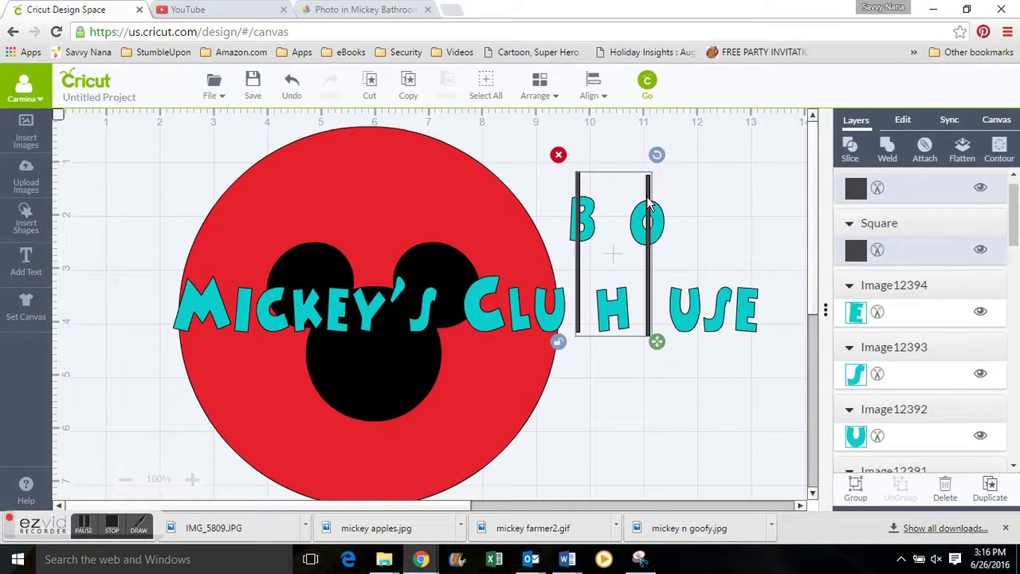
Weld the two bars into one piece and slice the O with them
left_click(877, 152)
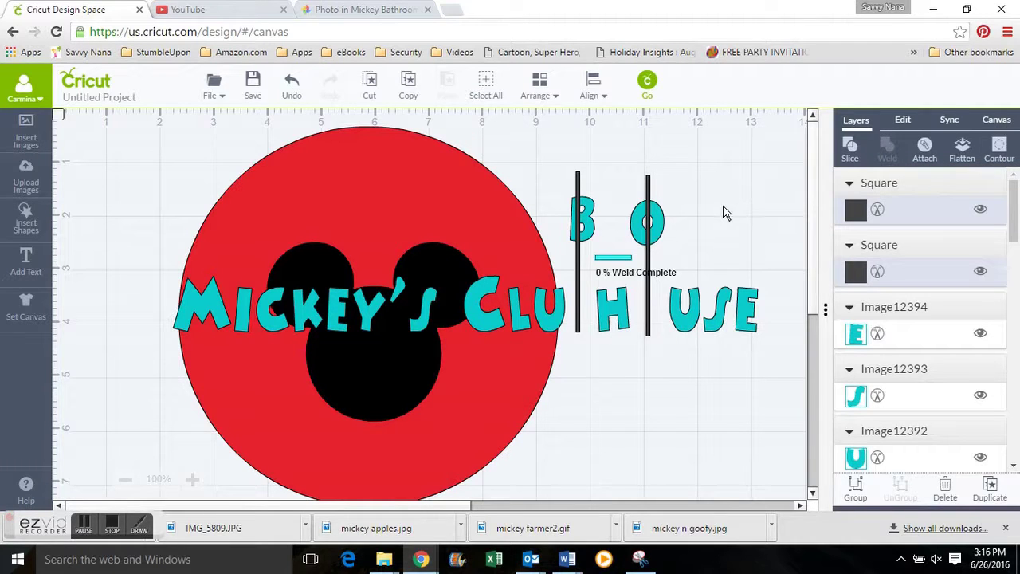
left_click(658, 219, "shift")
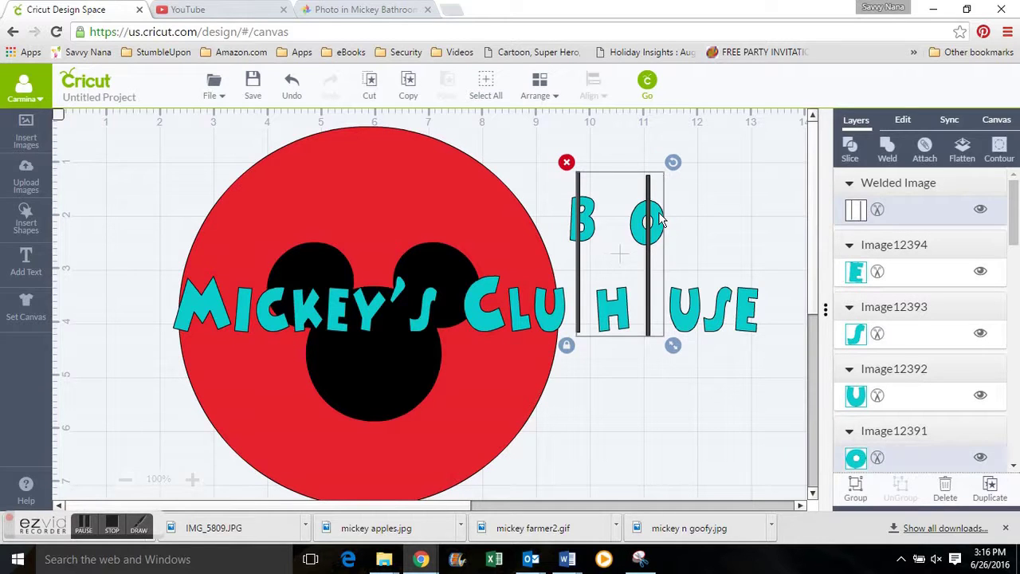
left_click(573, 229, "shift")
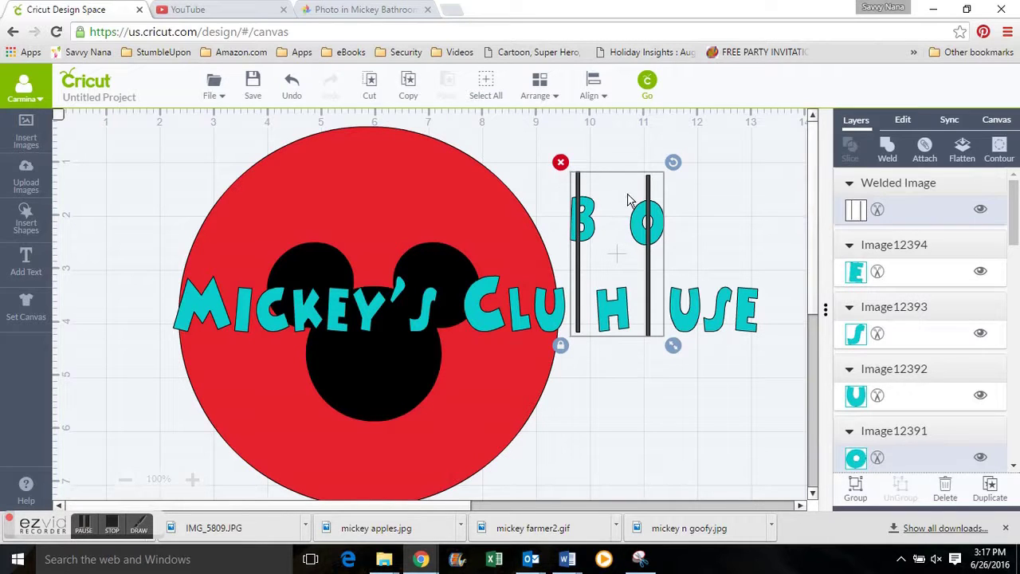
left_click(737, 196)
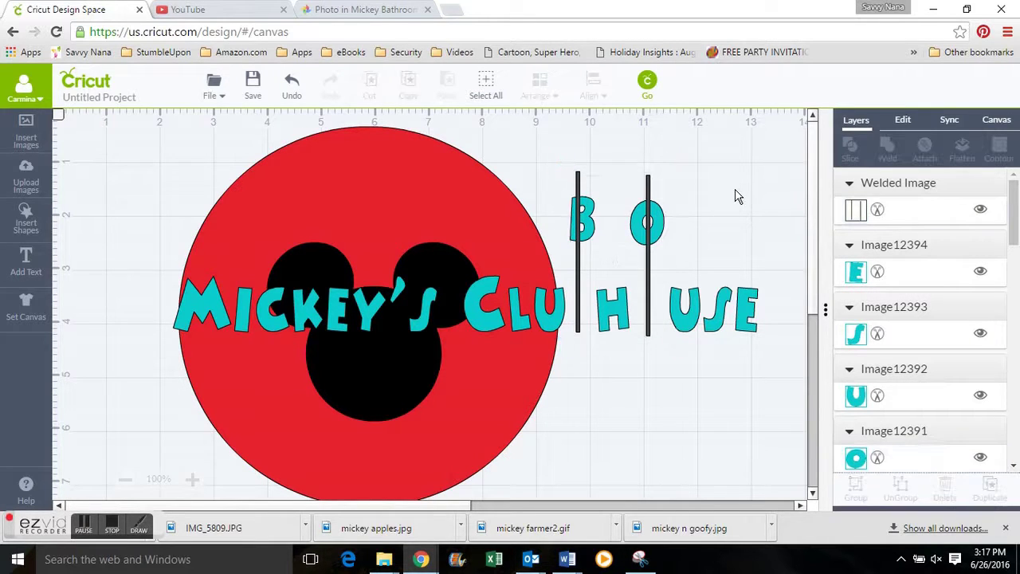
left_click(649, 203)
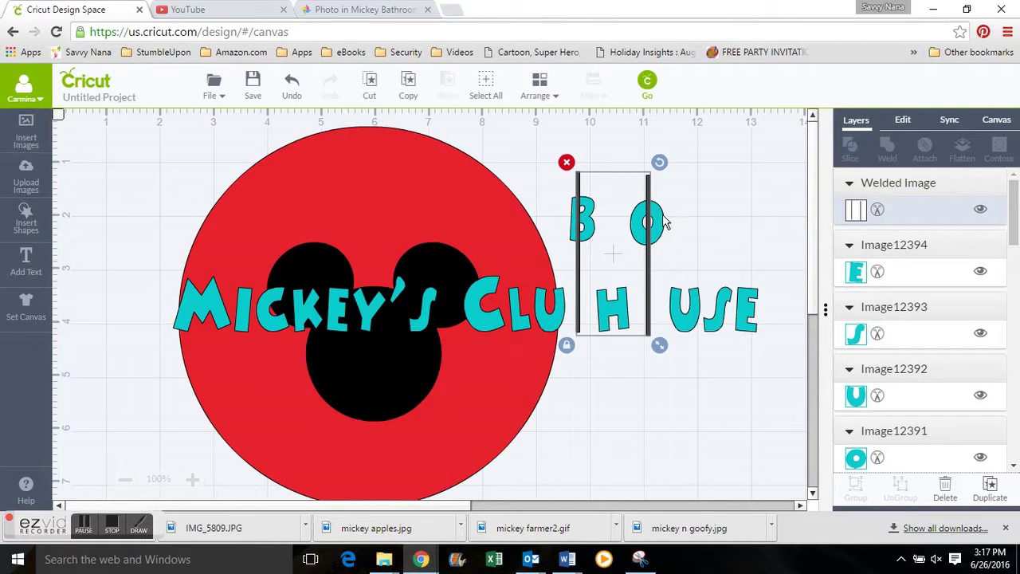
left_click(666, 223, "shift")
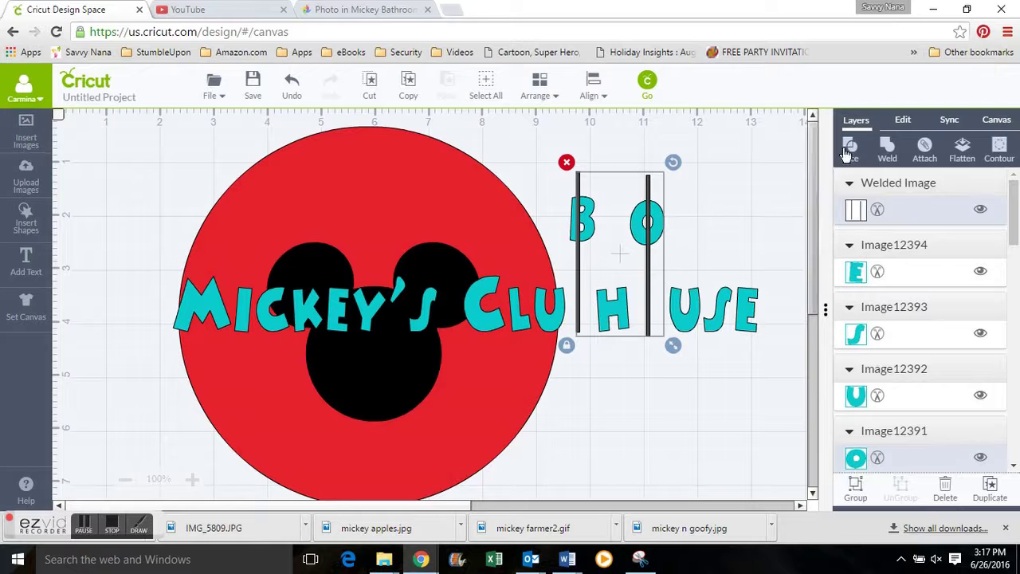
left_click(850, 150)
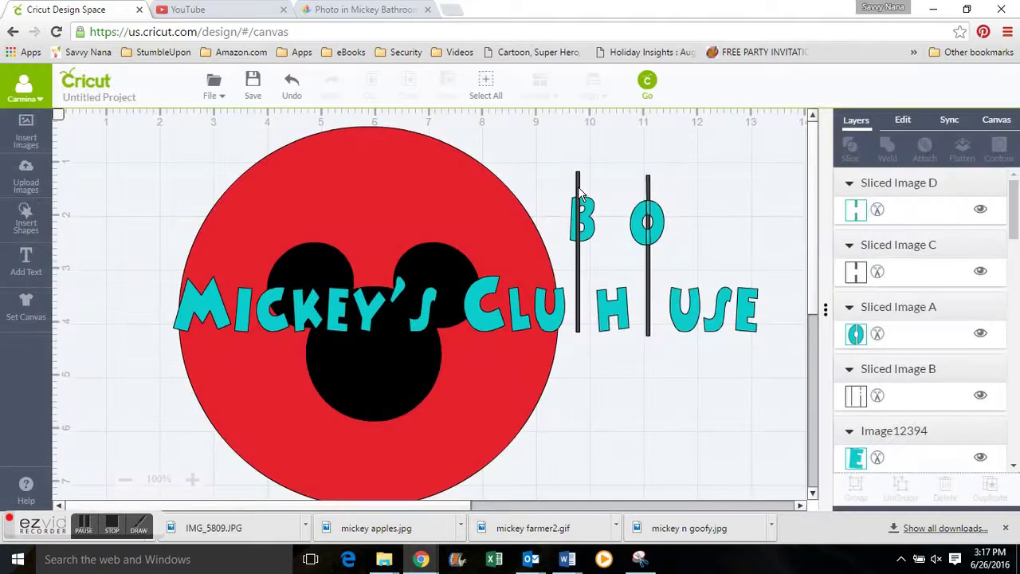
Slice the B with the welded bars, creating Sliced Image B
left_click(578, 187)
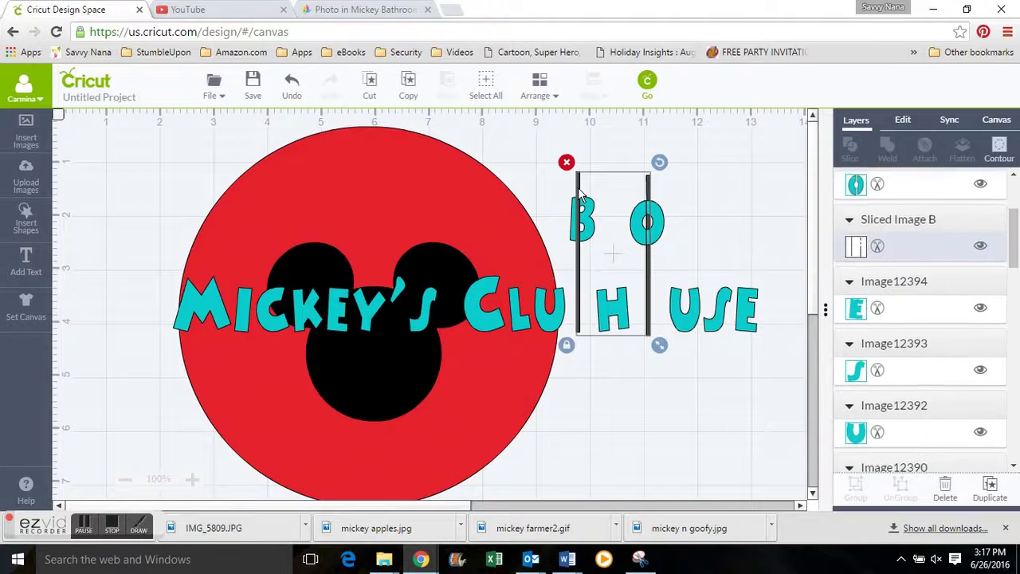
left_click(572, 231, "shift")
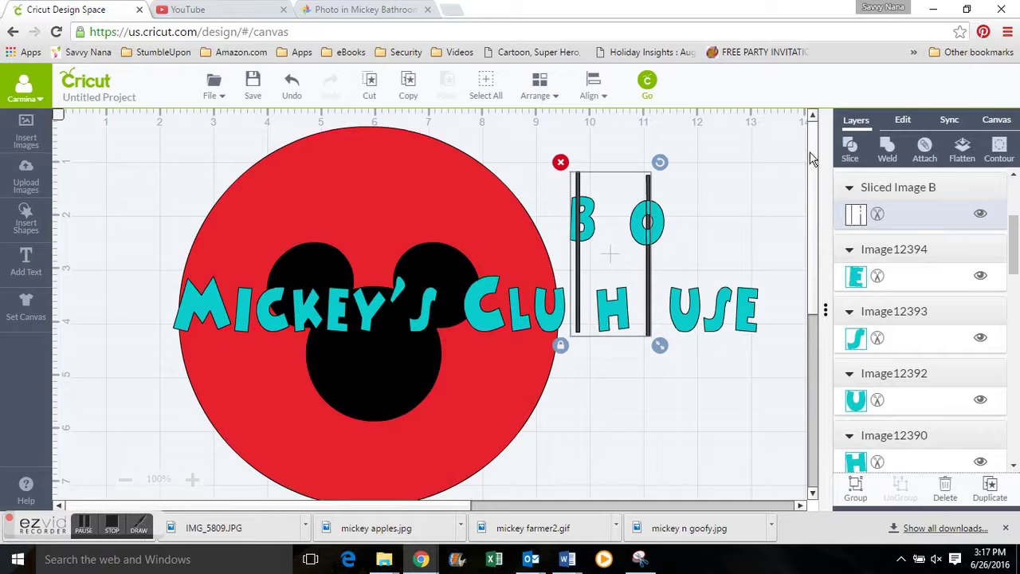
left_click(847, 152)
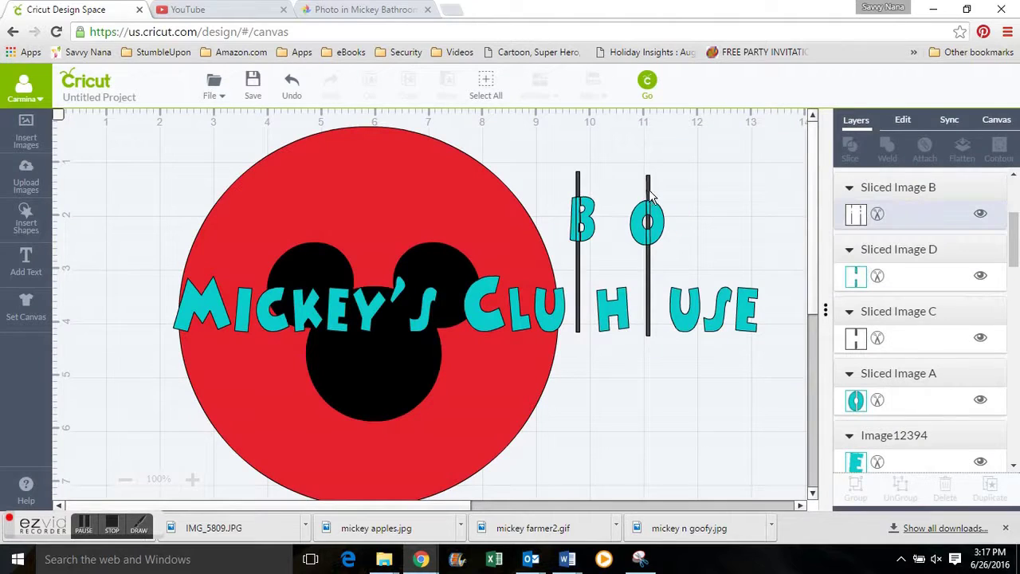
Delete the leftover bars piece and four slice slivers, then move the B back after CLU
left_click_drag(649, 196, 693, 189)
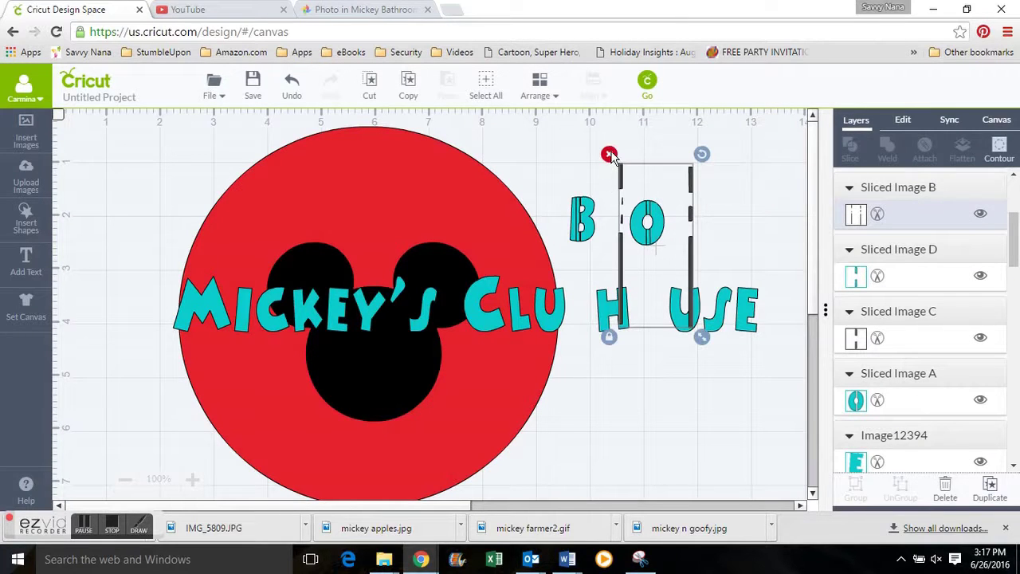
left_click(609, 154)
left_click_drag(581, 211, 614, 185)
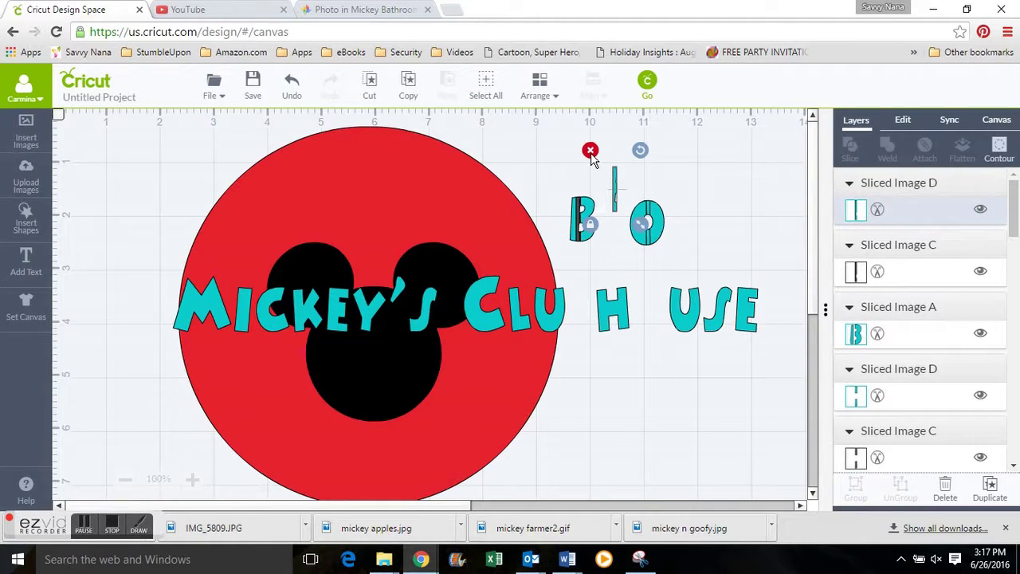
left_click(589, 151)
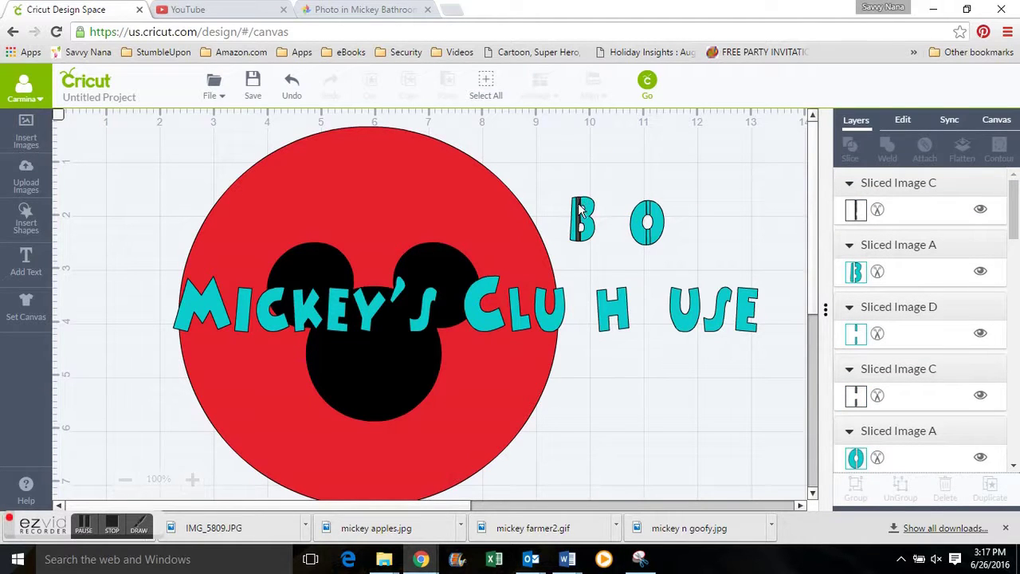
left_click_drag(580, 209, 612, 171)
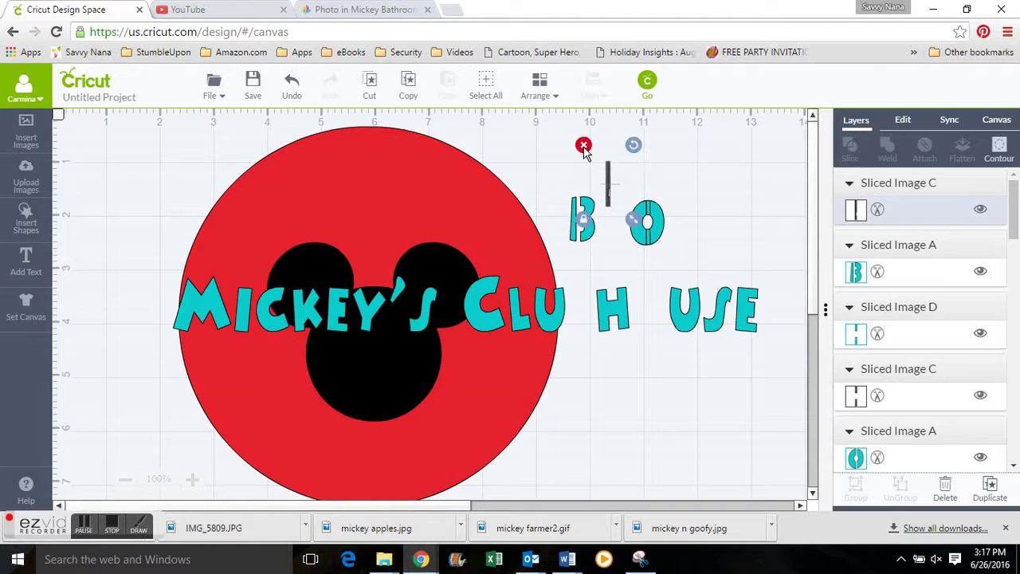
left_click(584, 148)
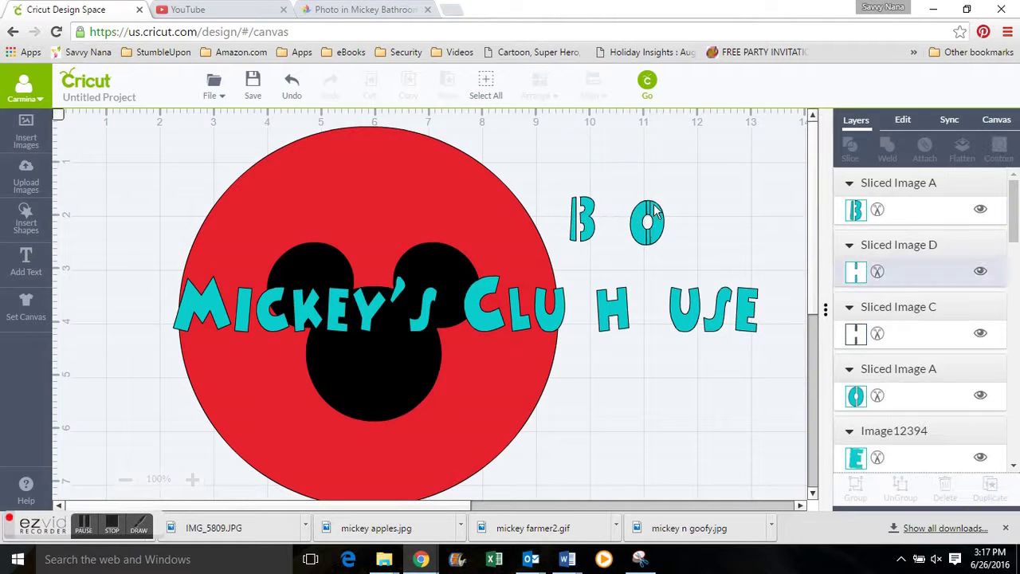
left_click_drag(653, 209, 682, 177)
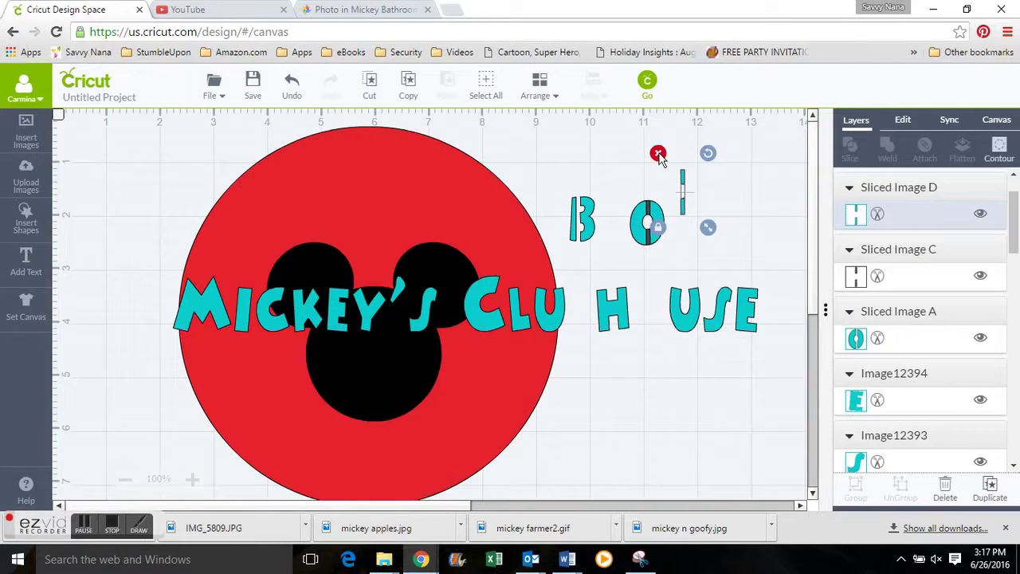
left_click(658, 154)
left_click_drag(650, 214, 680, 176)
left_click(655, 154)
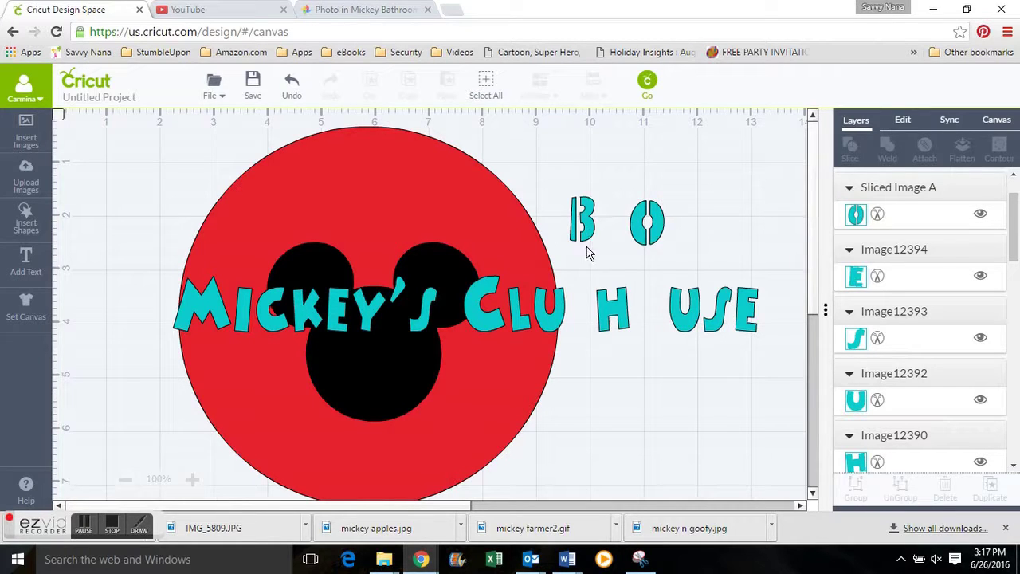
left_click_drag(588, 253, 588, 335)
Return the O into HOUSE and arc the Mickey letters, rotated, along the circle's upper rim
left_click_drag(653, 224, 658, 314)
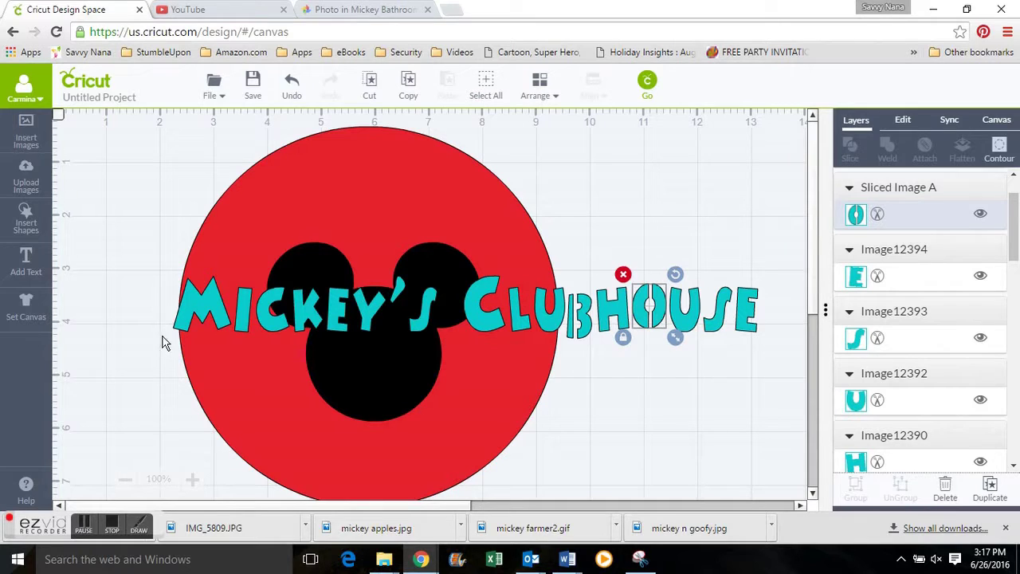
left_click_drag(191, 321, 191, 321)
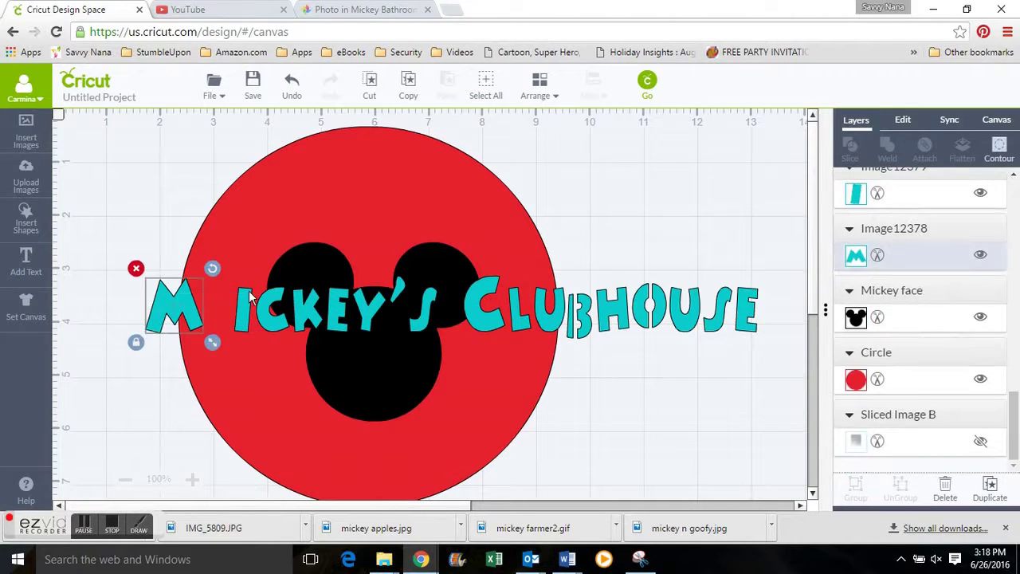
left_click_drag(252, 292, 278, 414)
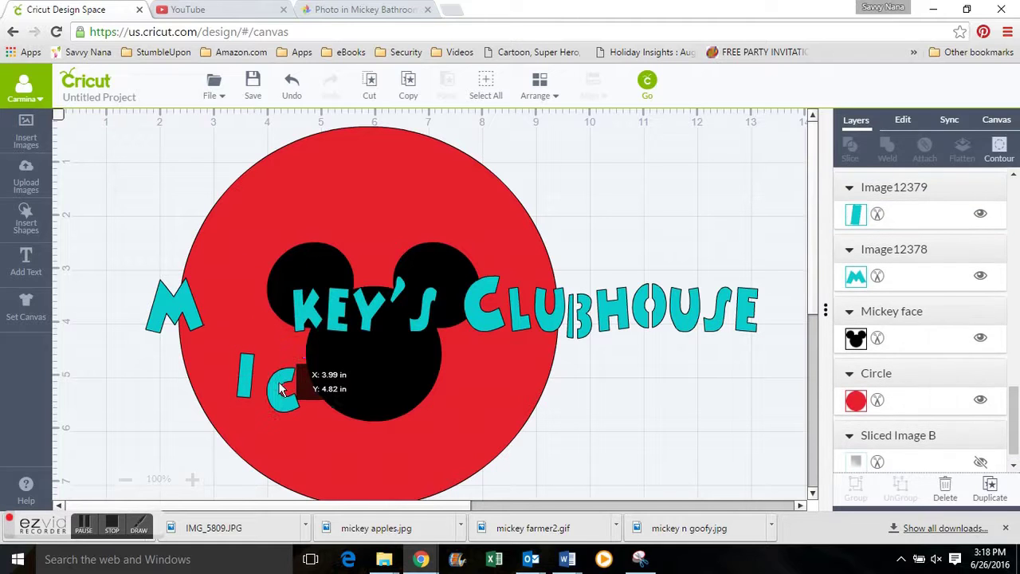
left_click_drag(163, 292, 200, 317)
left_click_drag(248, 294, 191, 308)
left_click_drag(243, 390, 234, 286)
left_click(82, 530)
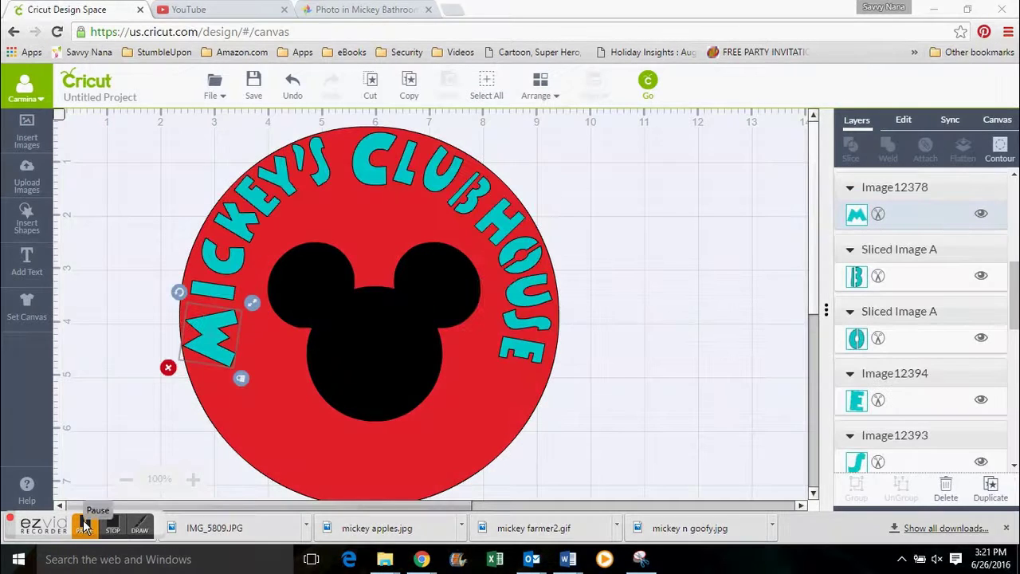
Select the MICKEY'S rim letters M, I, C, K, E, Y and 'S together
left_click(109, 447)
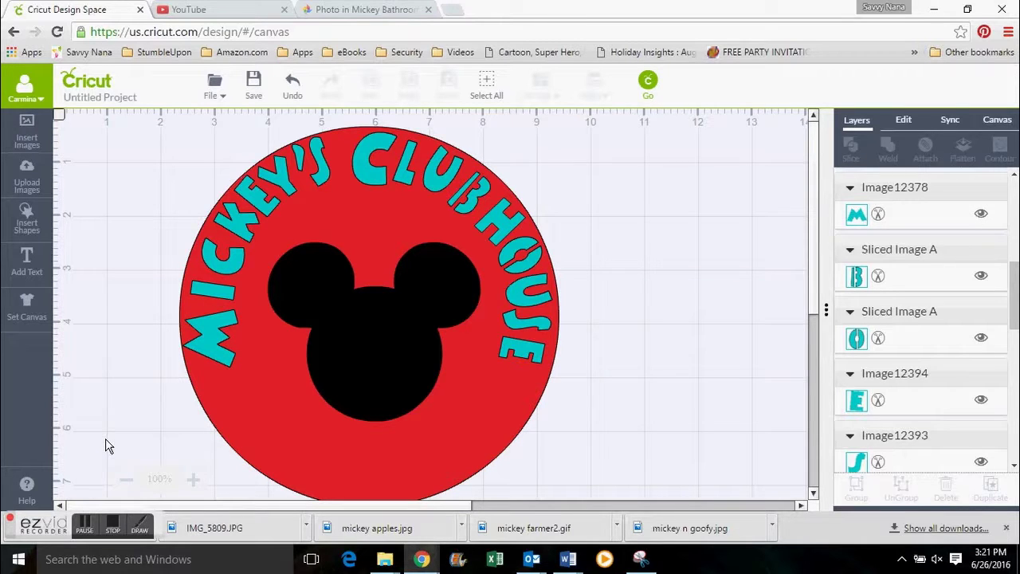
left_click(206, 354)
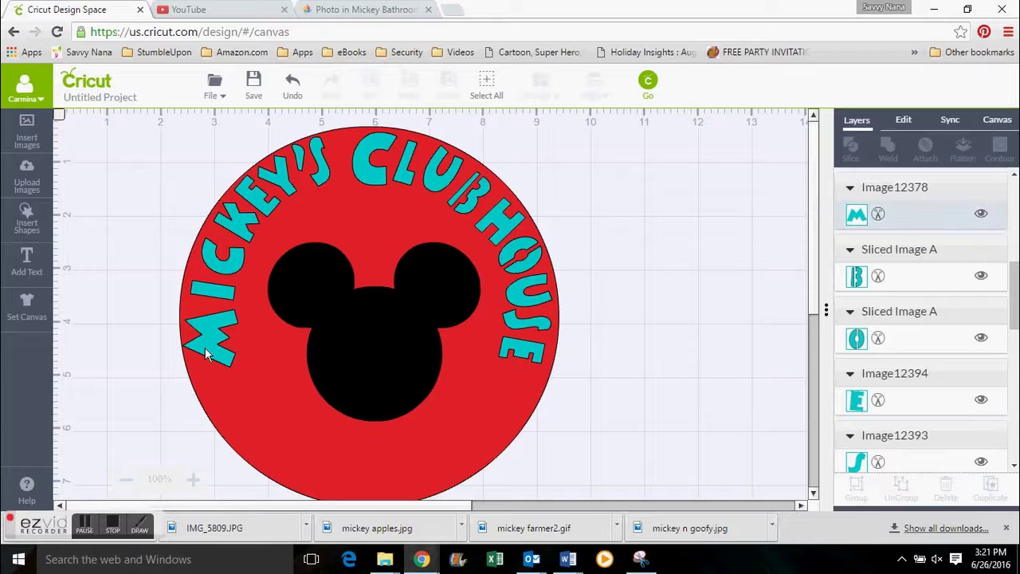
left_click(213, 293, "shift")
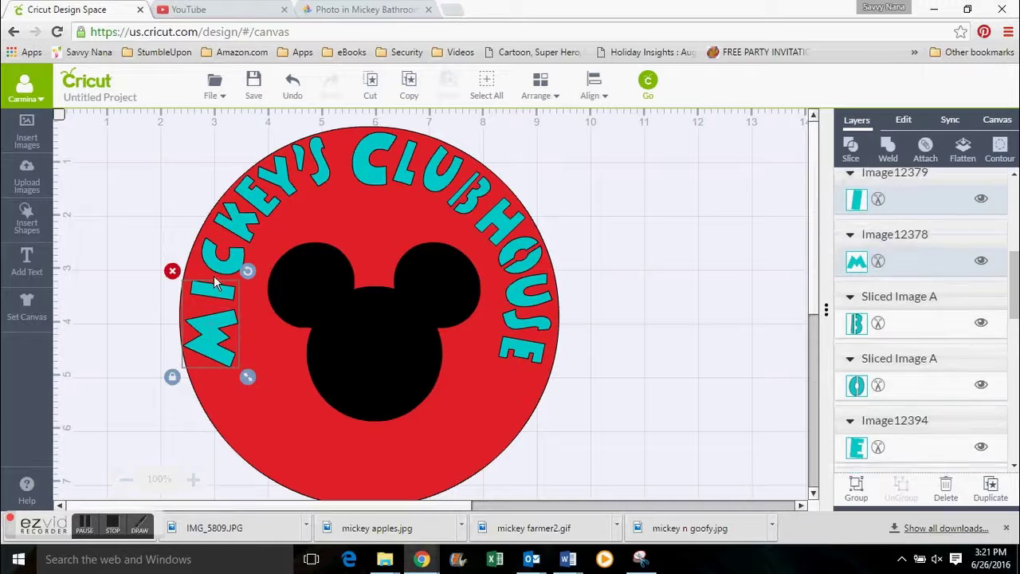
left_click(235, 231, "shift")
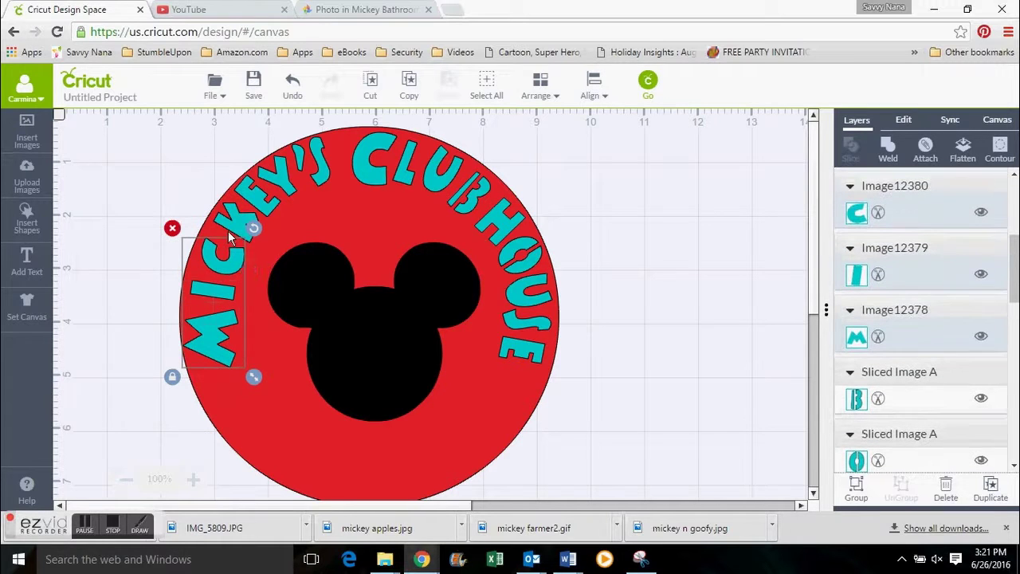
left_click(250, 209, "shift")
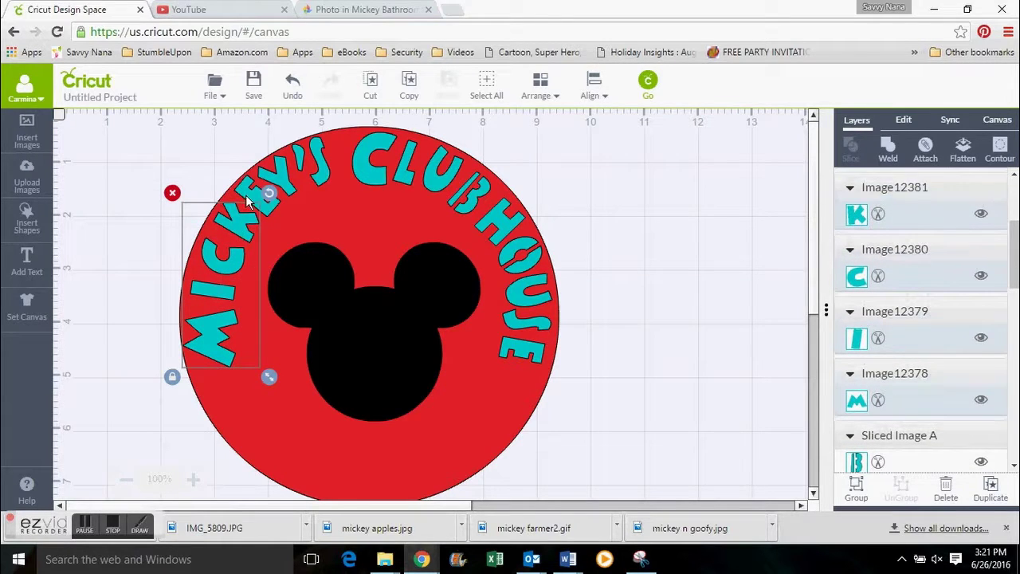
left_click(277, 187, "shift")
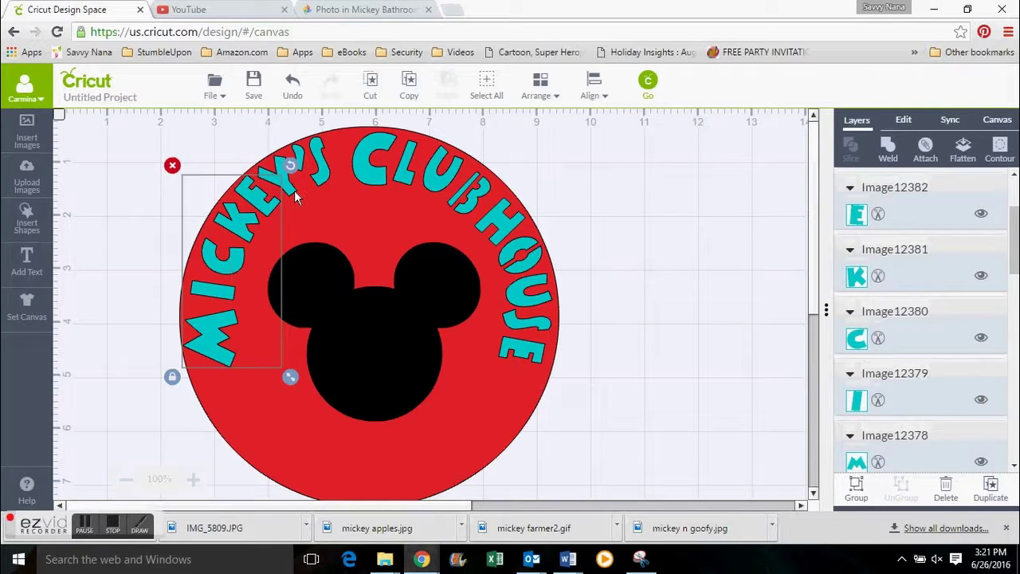
left_click(301, 159, "shift")
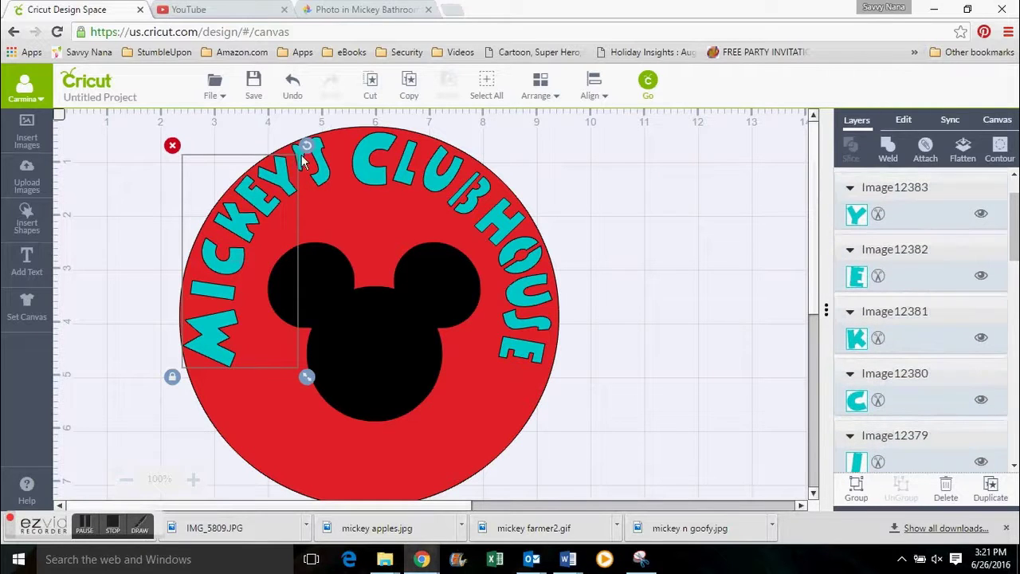
left_click(322, 174, "shift")
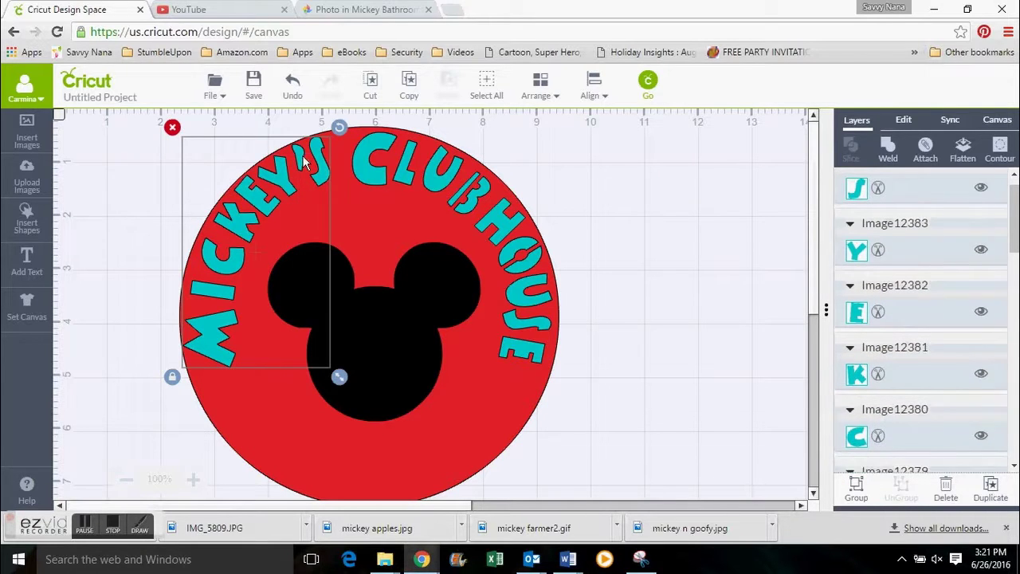
Add the CLUBHOUSE letters to the selection and weld all rim letters into one image
left_click(370, 175, "shift")
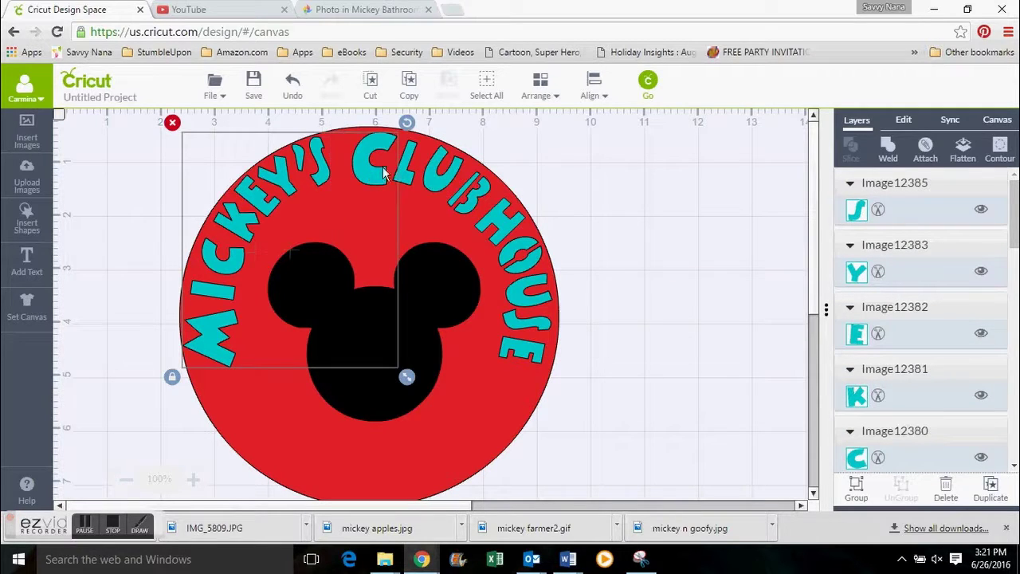
left_click(404, 180, "shift")
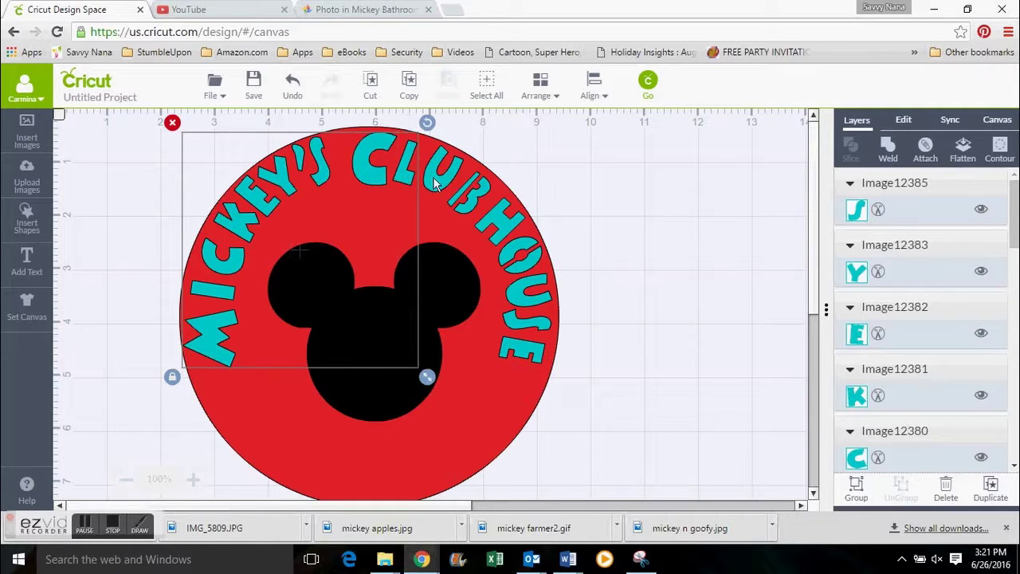
left_click(434, 184, "shift")
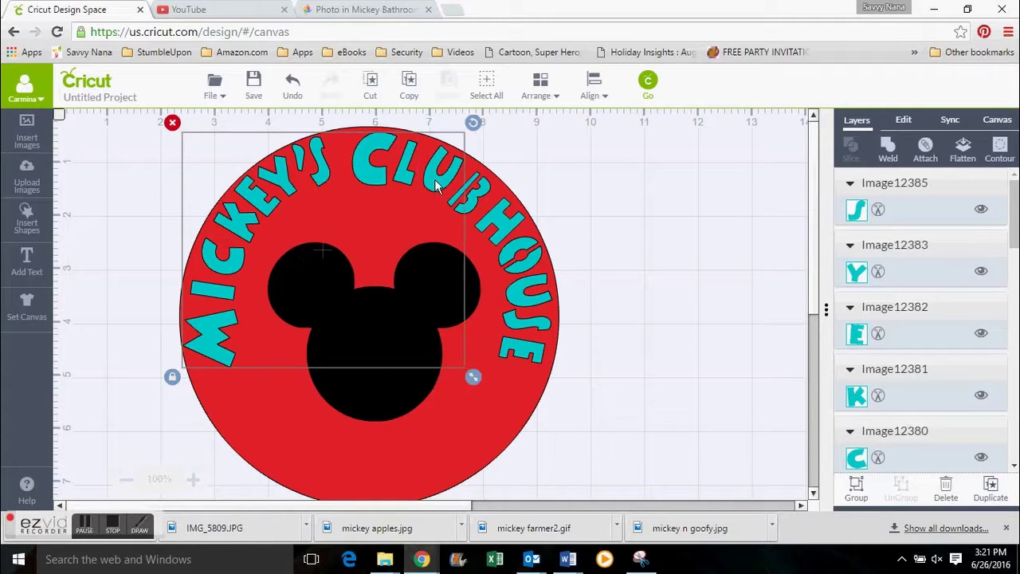
left_click(471, 209, "shift")
left_click(500, 230, "shift")
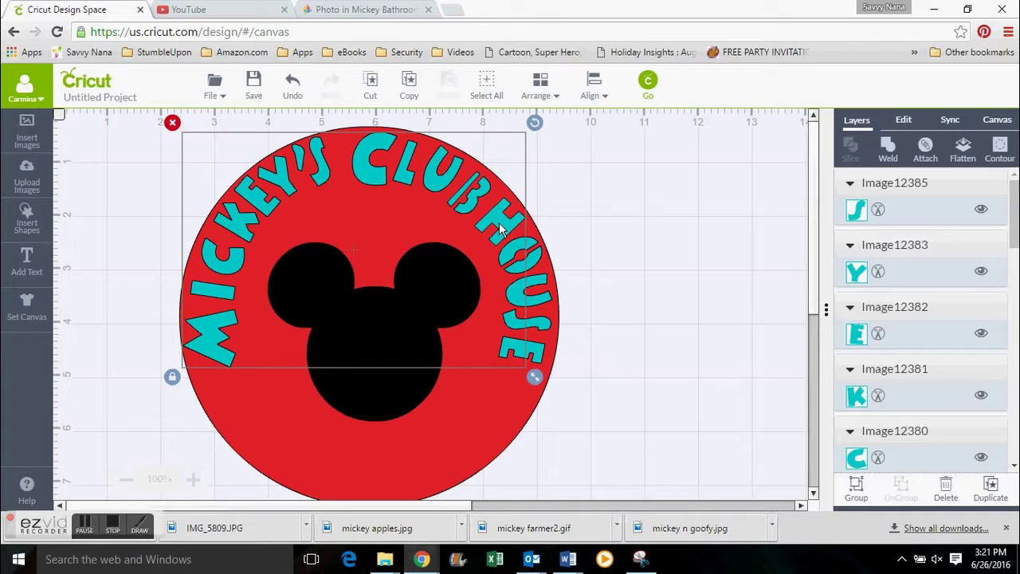
left_click(532, 268, "shift")
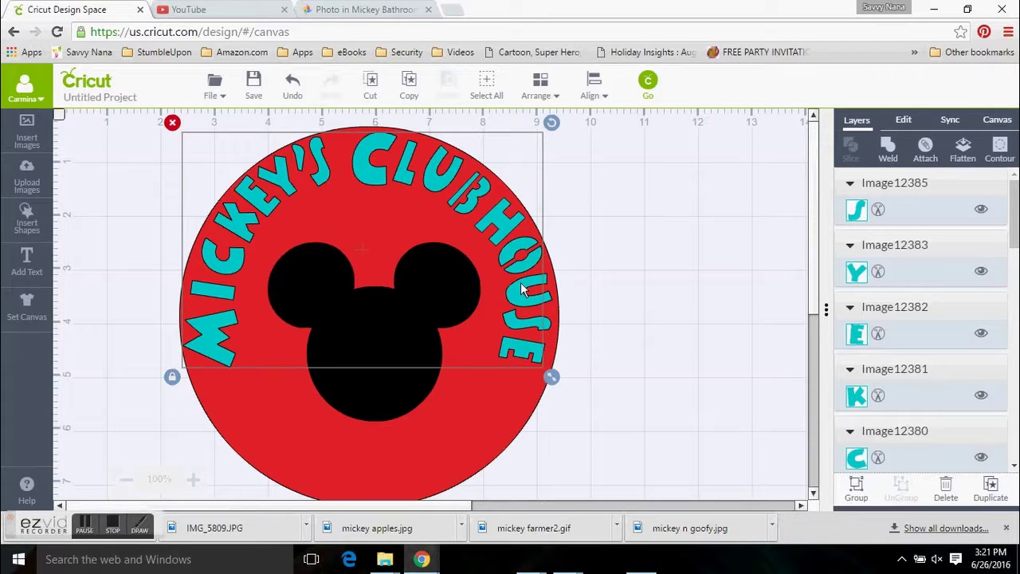
left_click(522, 290, "shift")
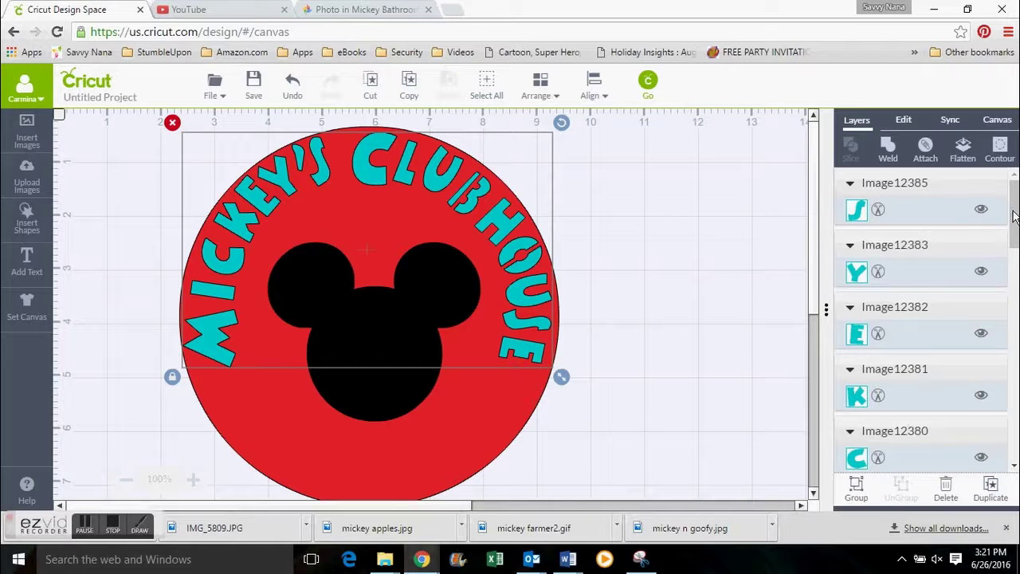
mouse_move(1014, 215)
left_mouse_down()
mouse_move(1011, 378)
mouse_move(1011, 215)
left_mouse_up()
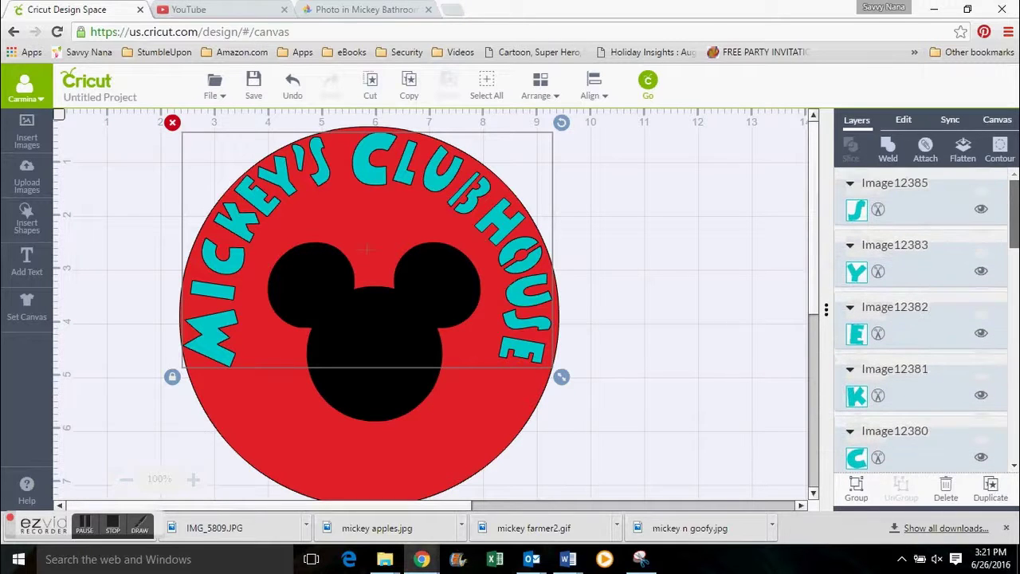
left_click(887, 157)
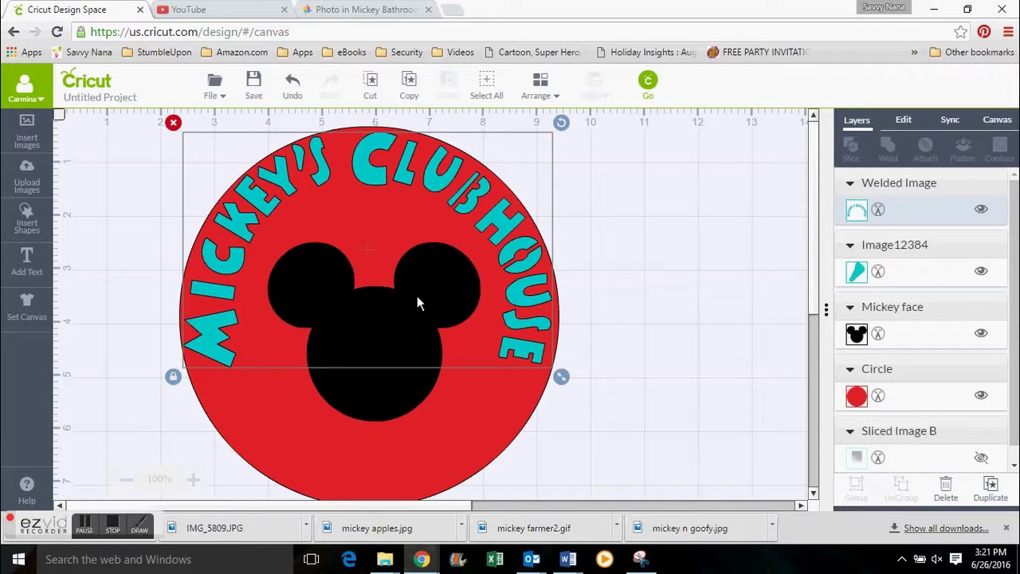
Slice the welded Mickey's Clubhouse text out of the red circle, creating Sliced Image layers
left_click(390, 396, "shift")
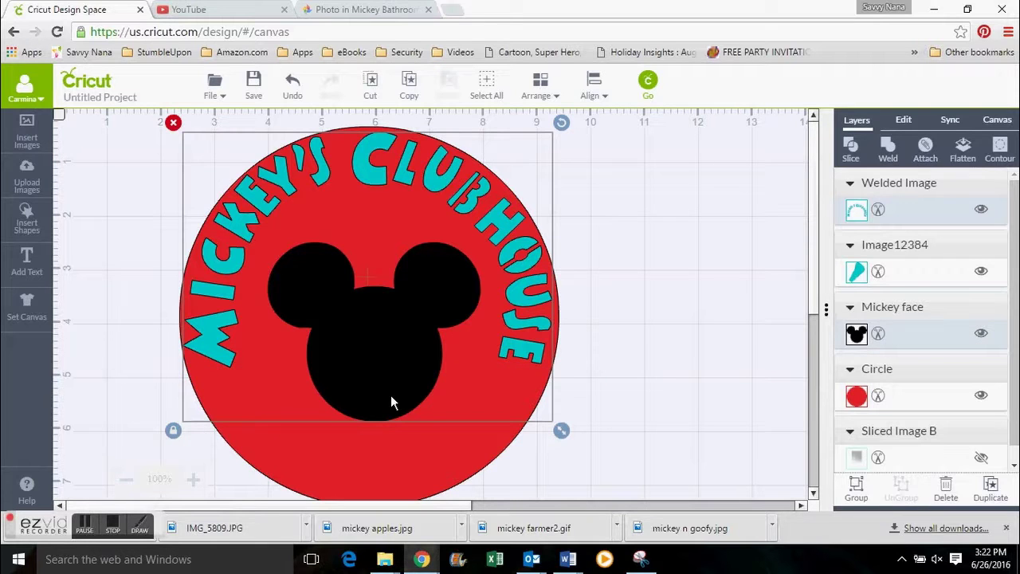
left_click(404, 460, "shift")
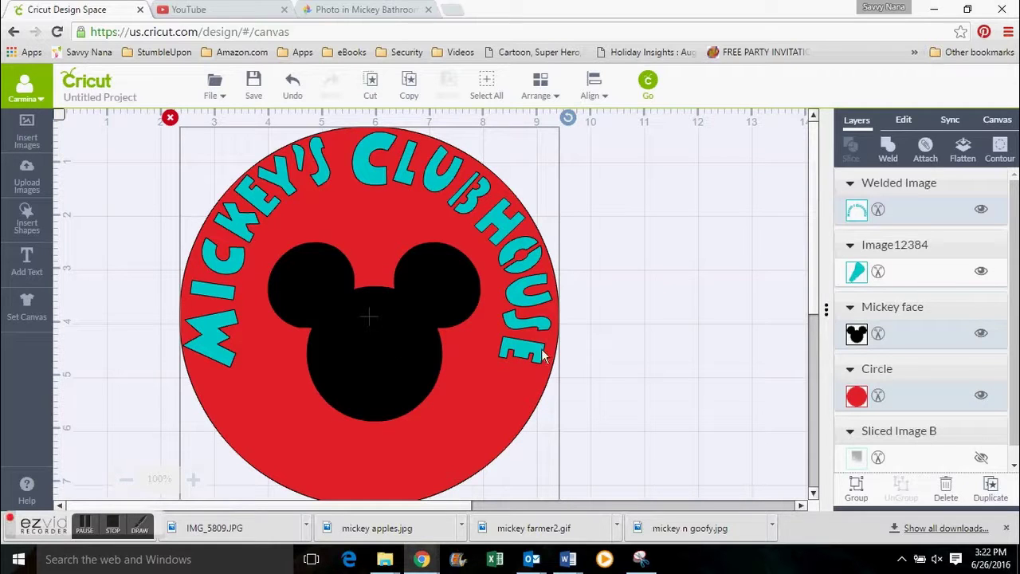
left_click(648, 344)
left_click(519, 318)
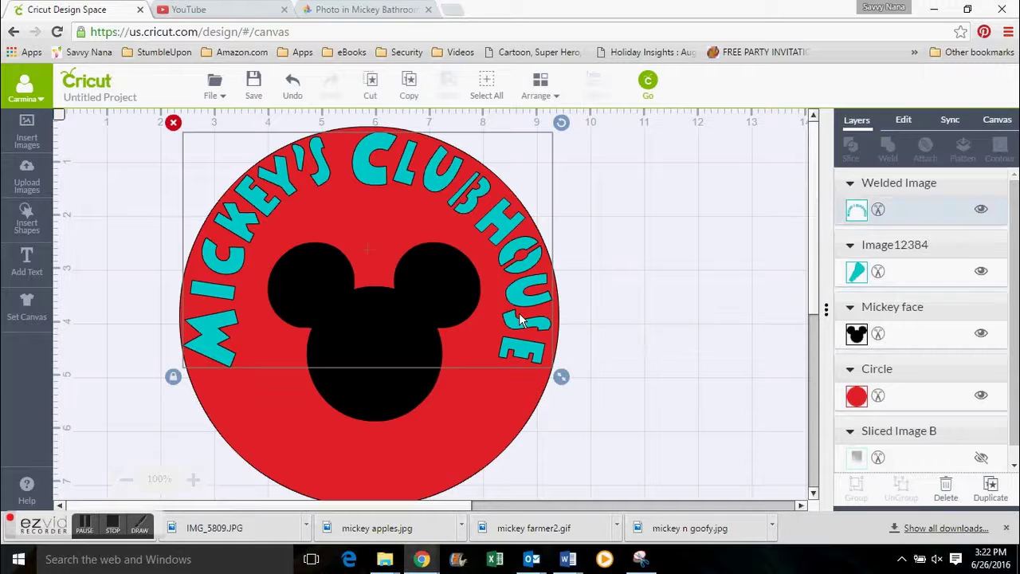
left_click(522, 383, "shift")
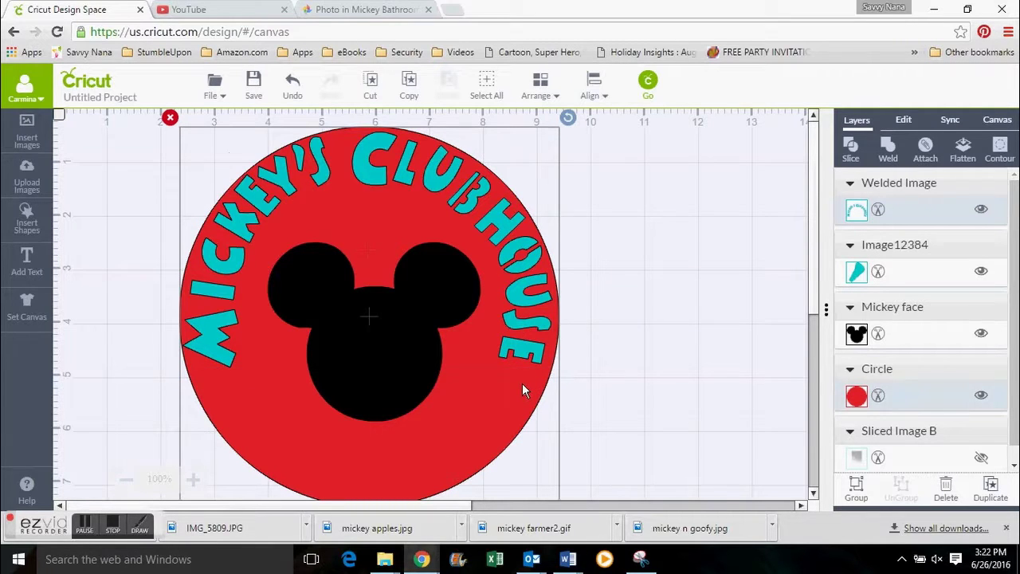
left_click(851, 151)
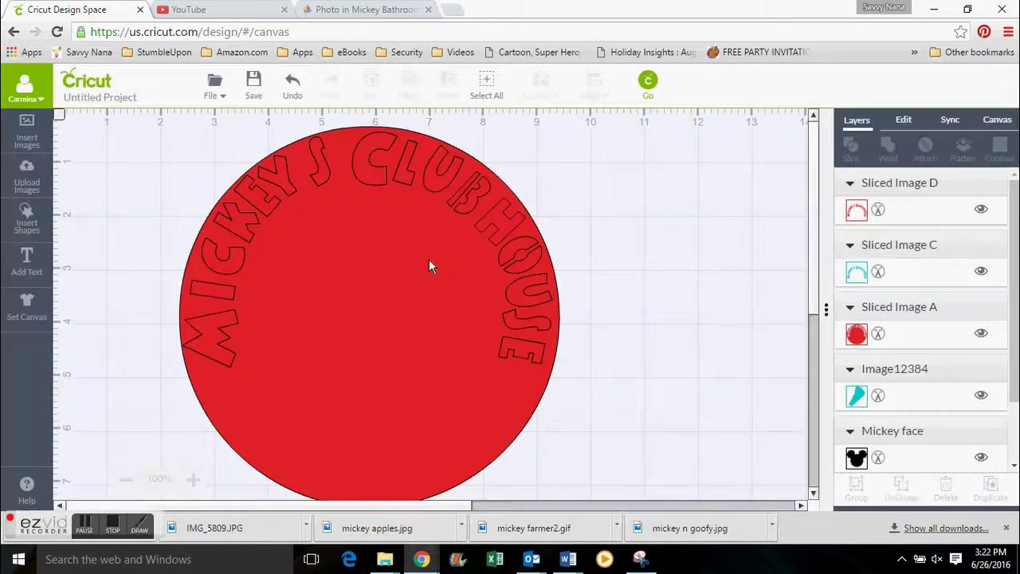
Send the red lettering piece and the red circle to the back
left_click(428, 245)
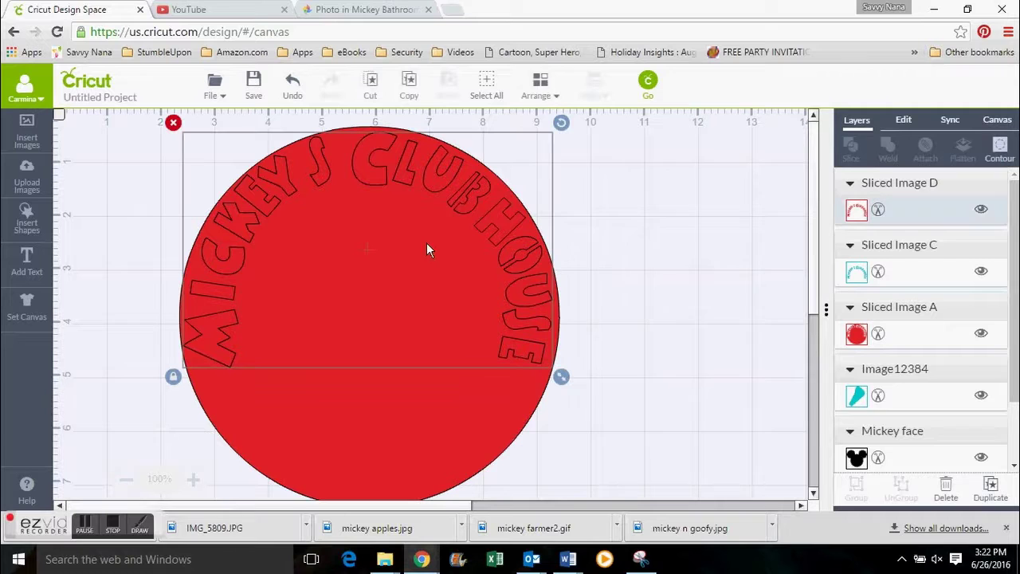
left_click(541, 90)
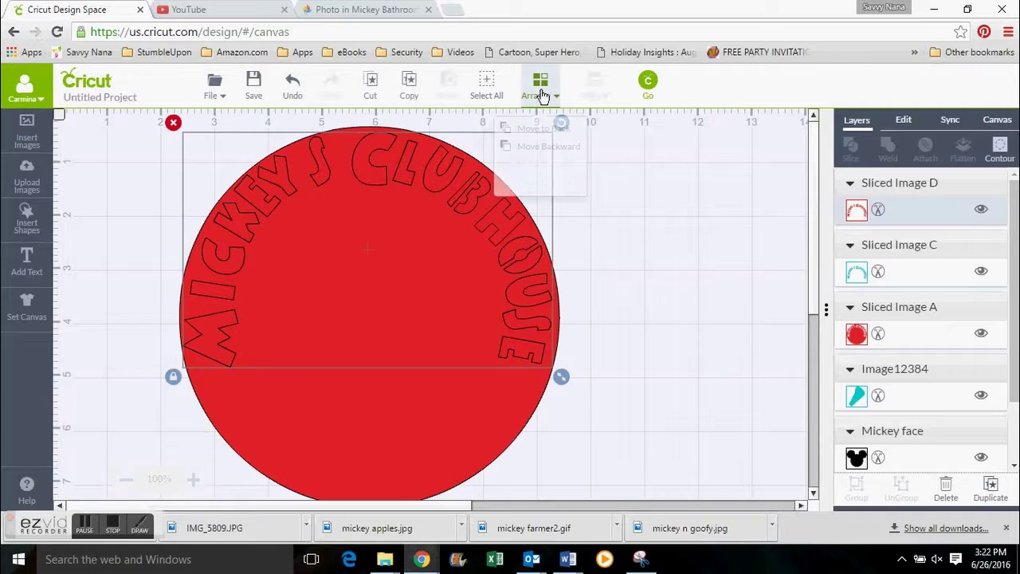
left_click(539, 133)
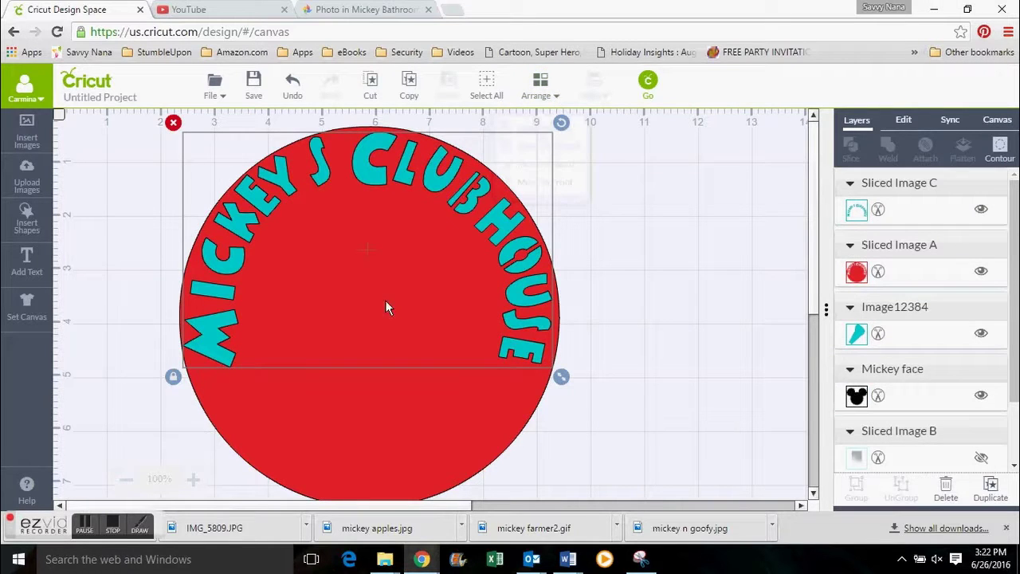
left_click(539, 91)
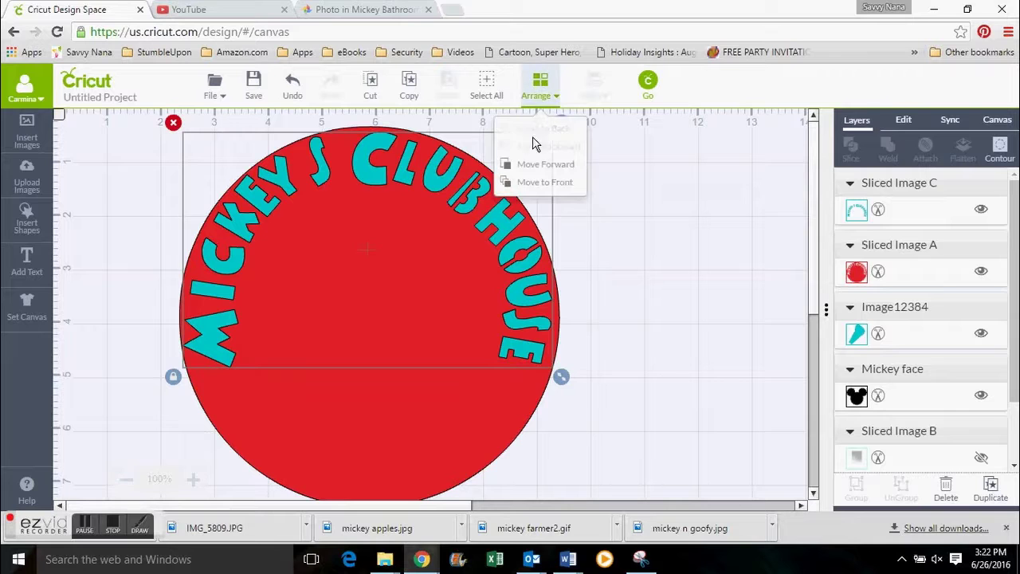
left_click(428, 406)
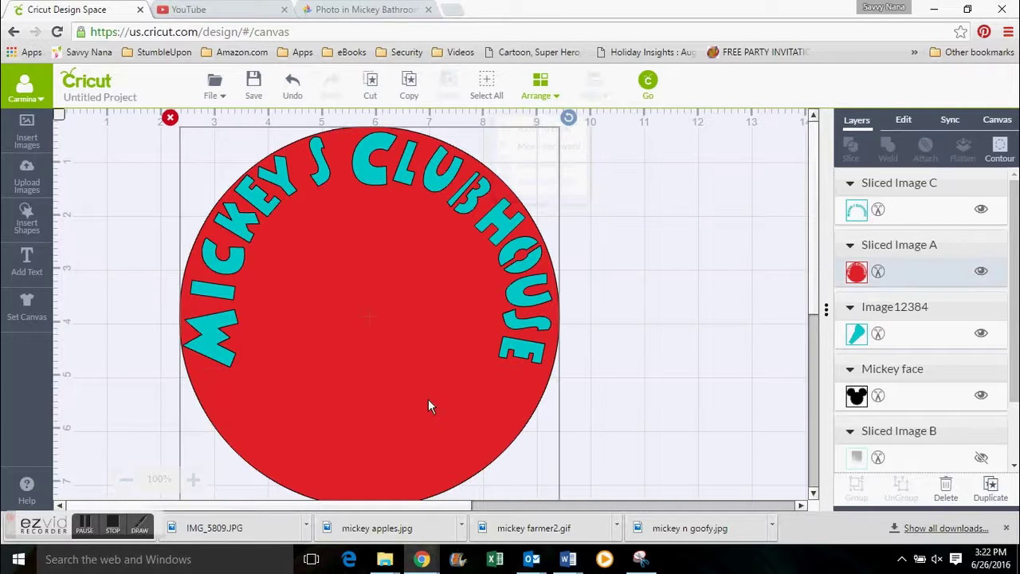
left_click(539, 87)
left_click(545, 130)
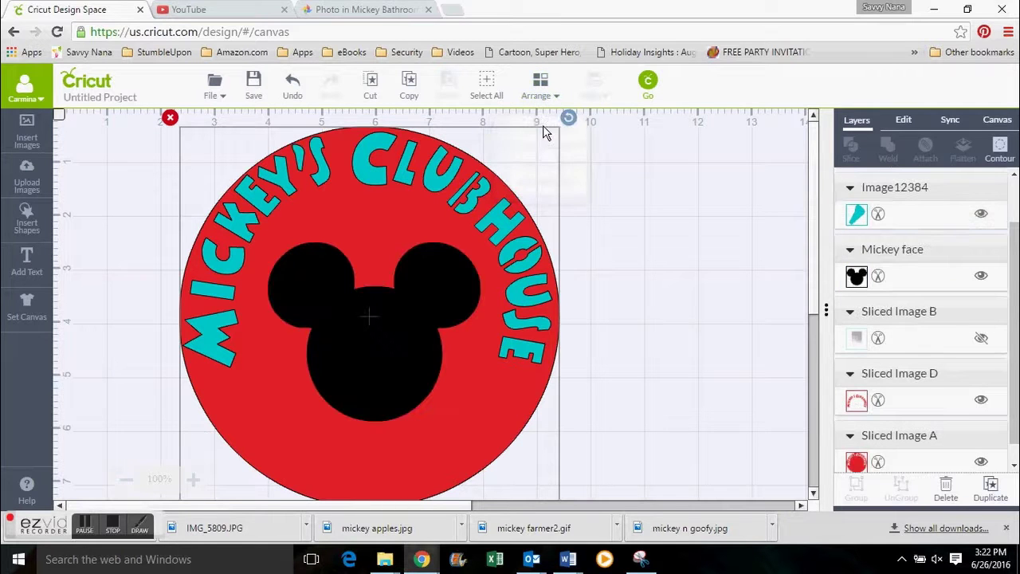
Slice the Mickey face out of the red circle
left_click(416, 283)
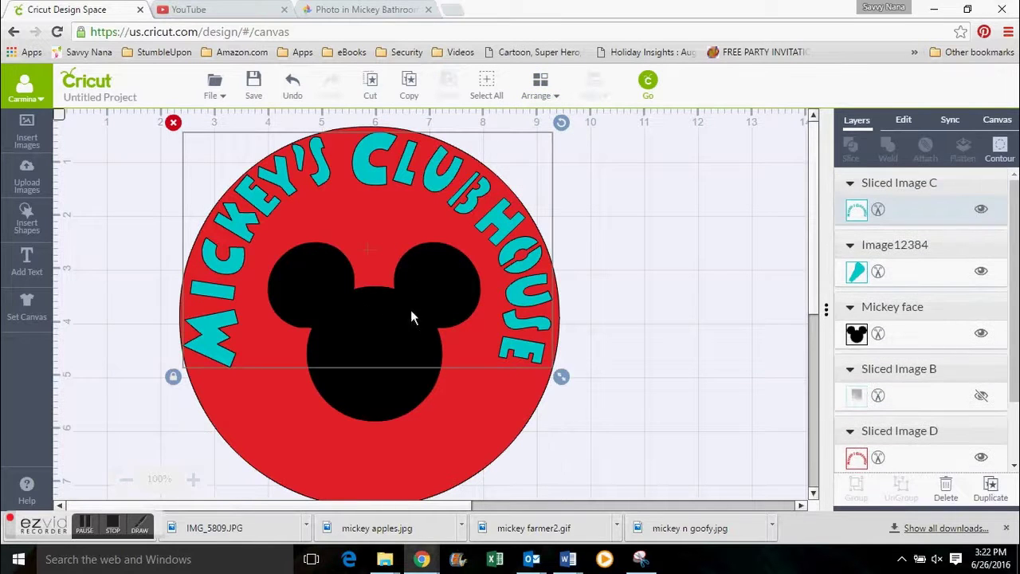
left_click(404, 389)
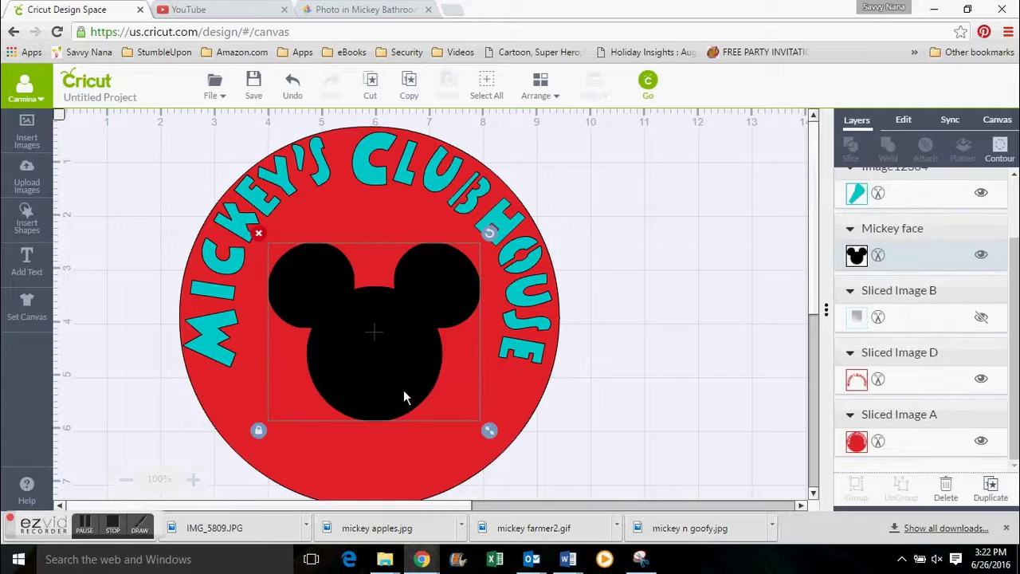
left_click(400, 463, "shift")
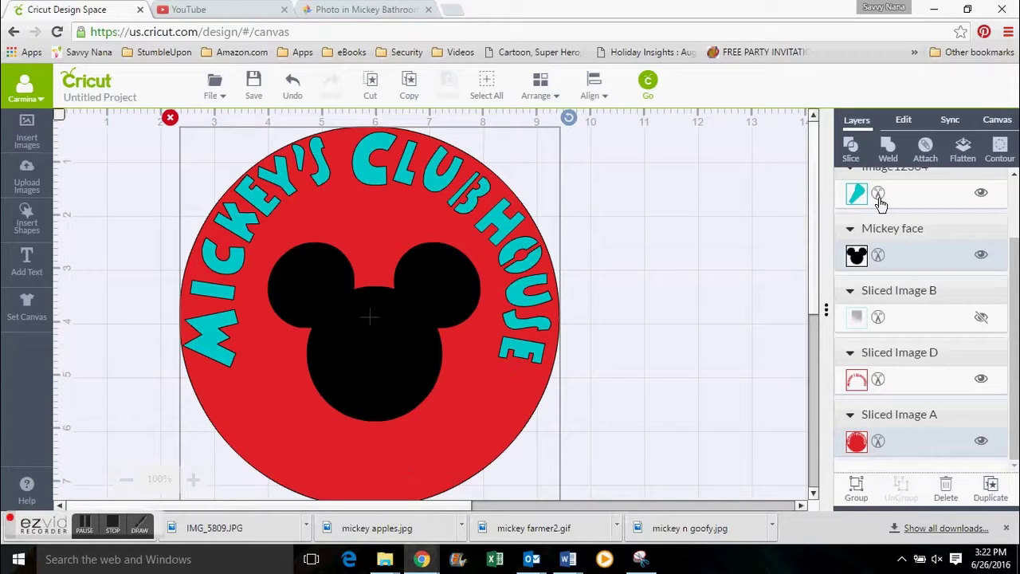
left_click(850, 150)
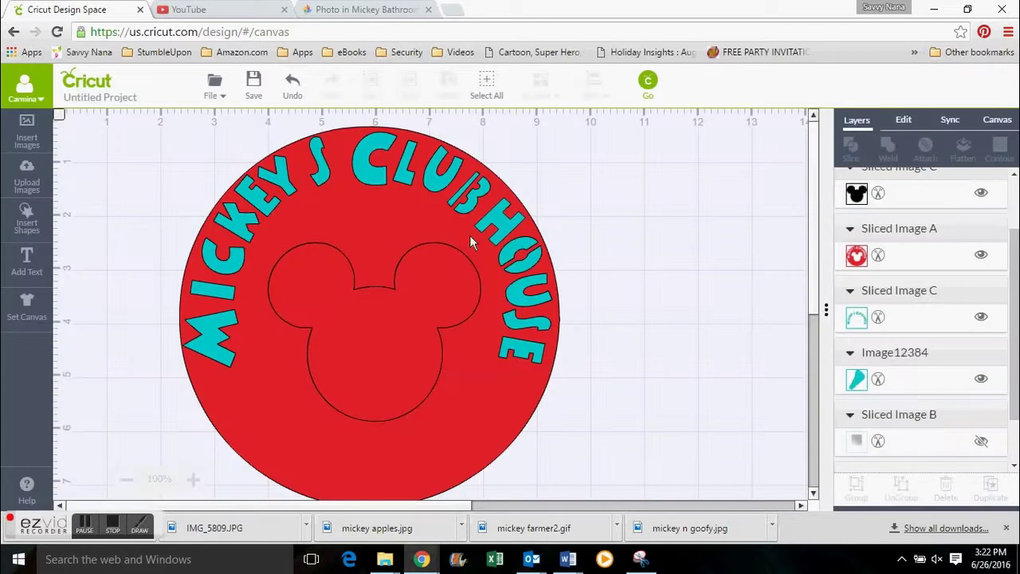
Move the sliced circle aside and delete the leftover Mickey heads and teal and red arc lettering
left_click_drag(355, 232, 715, 321)
left_click(407, 330)
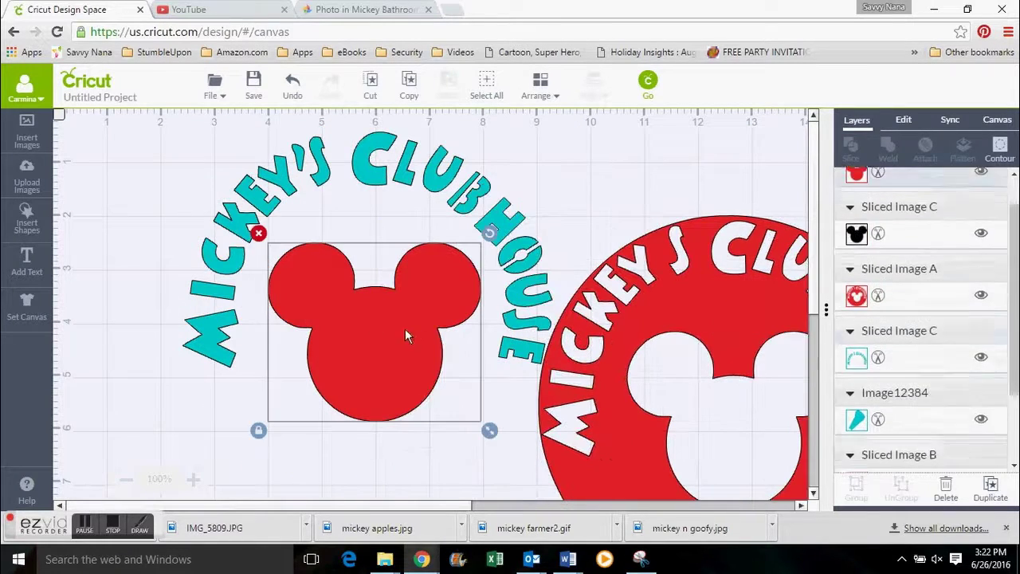
left_click(259, 233)
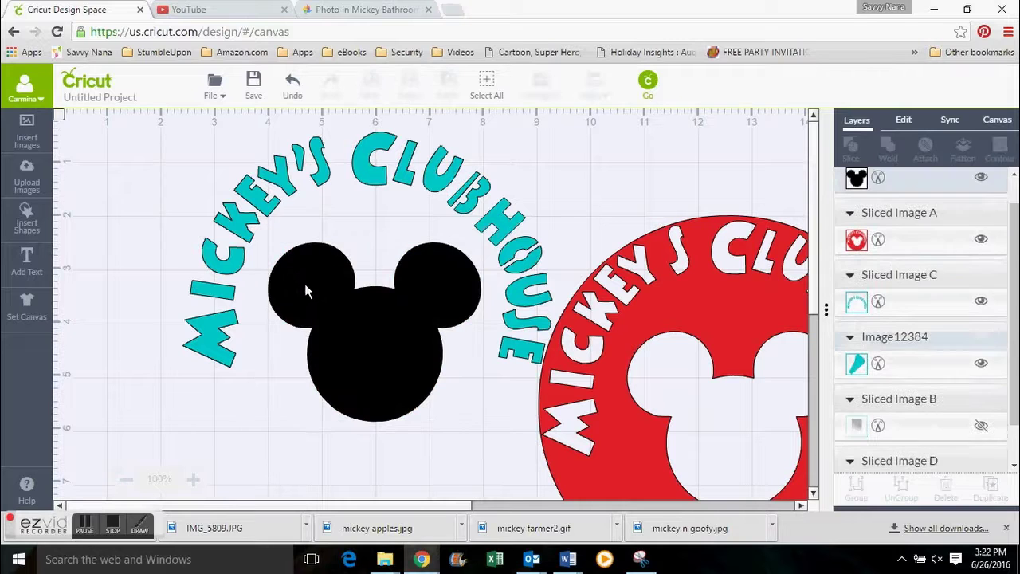
left_click(304, 283)
left_click(259, 234)
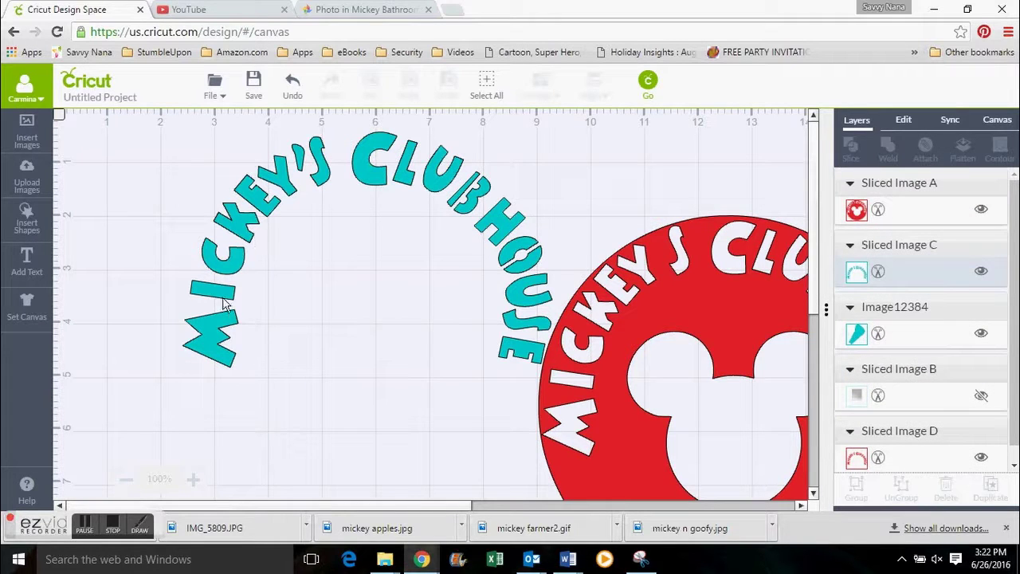
left_click(222, 330)
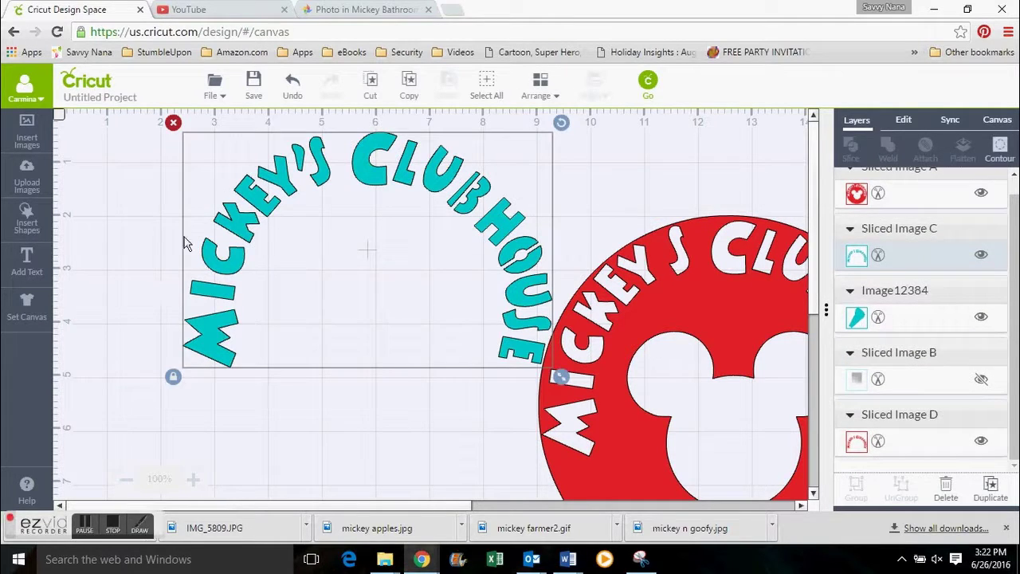
left_click(173, 122)
left_click(245, 238)
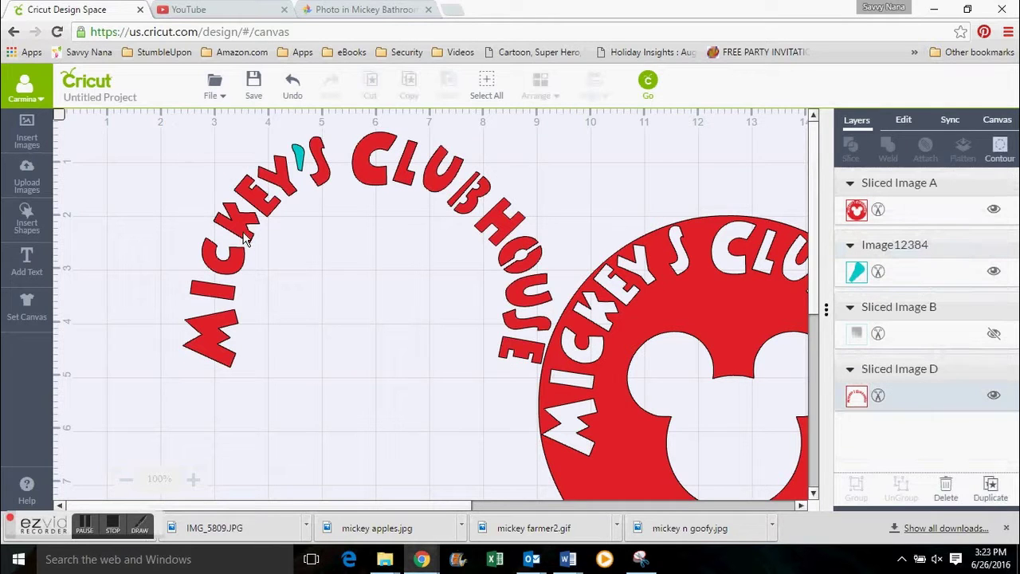
left_click(172, 123)
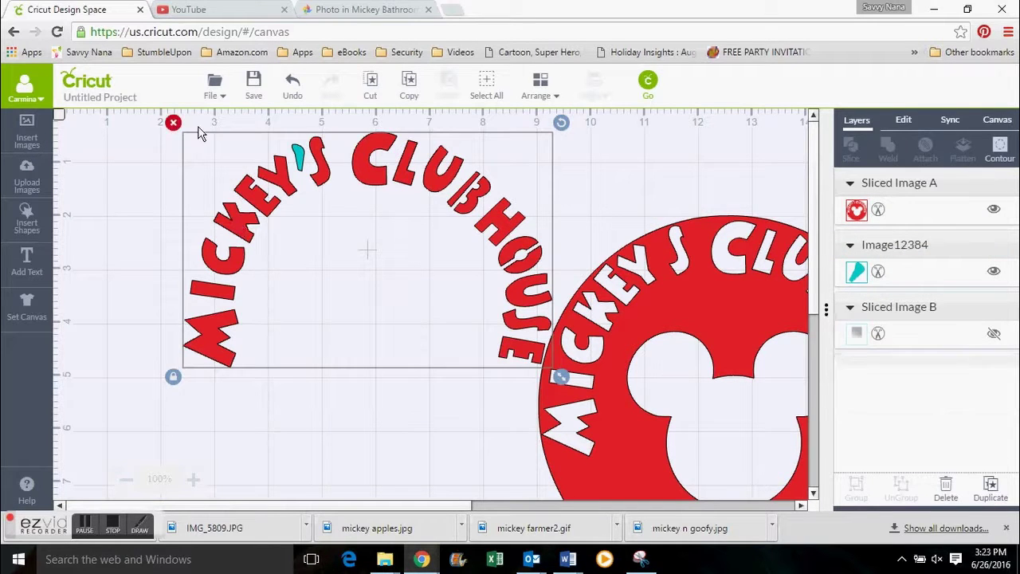
Return the circle to the mat and slice the cyan apostrophe into the MICKEY'S gap
left_click(550, 279)
left_click_drag(634, 331, 278, 275)
left_click_drag(299, 156, 301, 185)
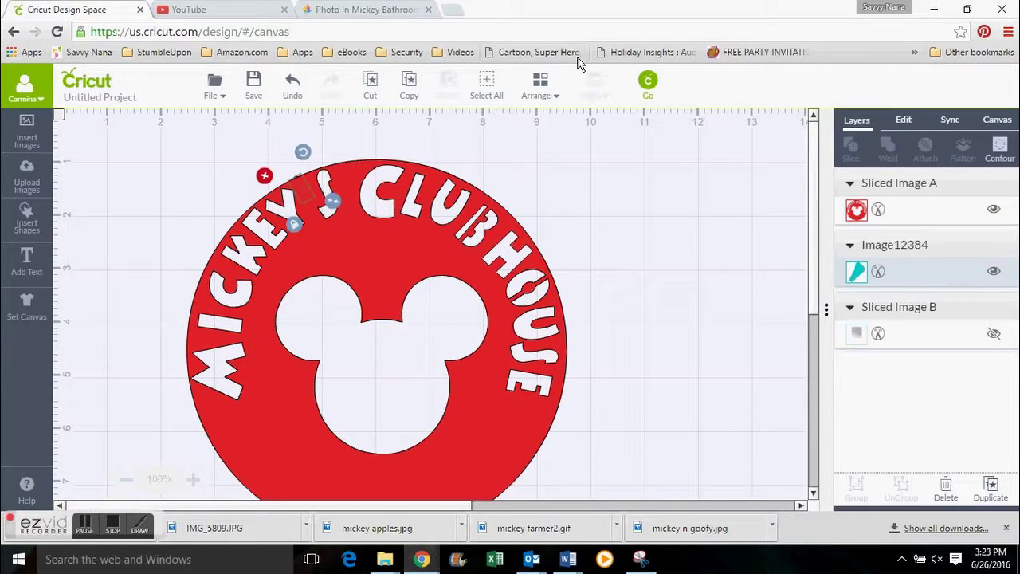
left_click(539, 86)
left_click(548, 185)
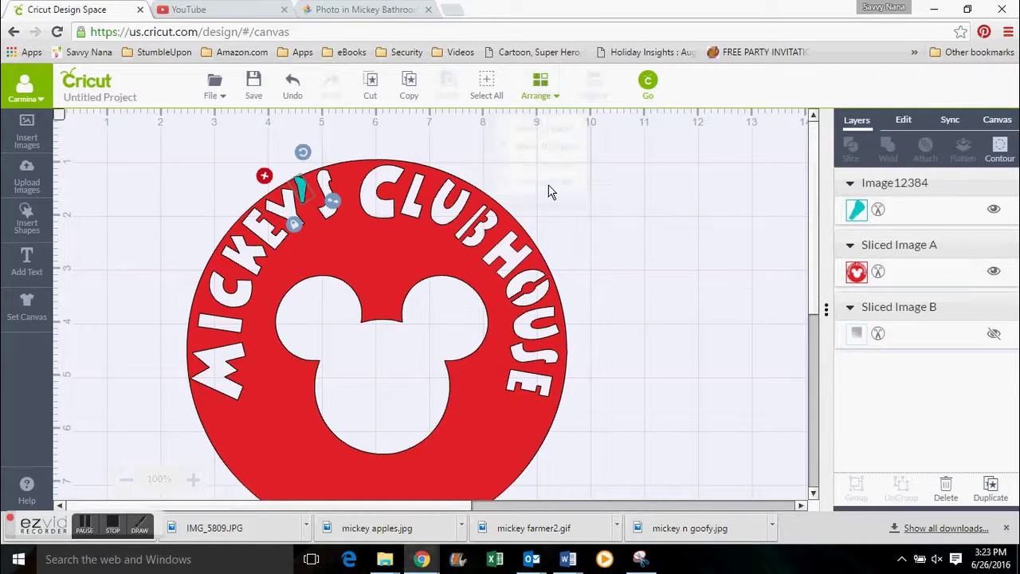
left_click_drag(299, 178, 303, 183)
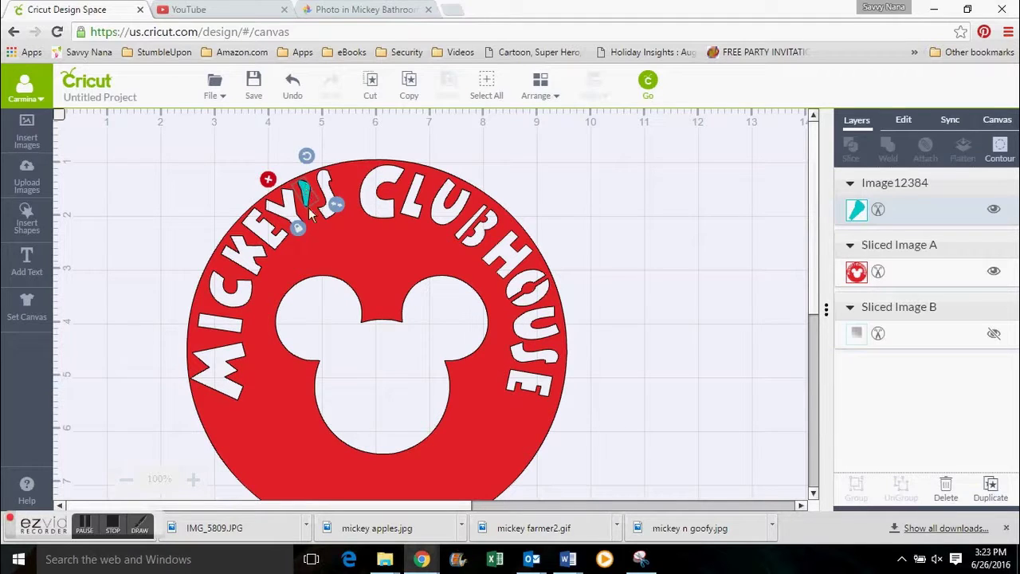
left_click(338, 259)
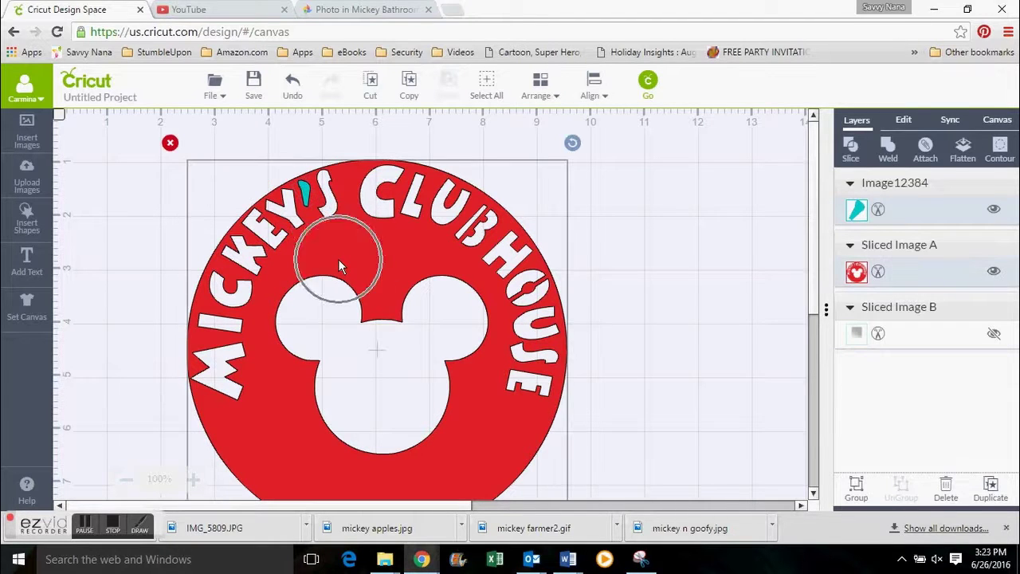
left_click(851, 146)
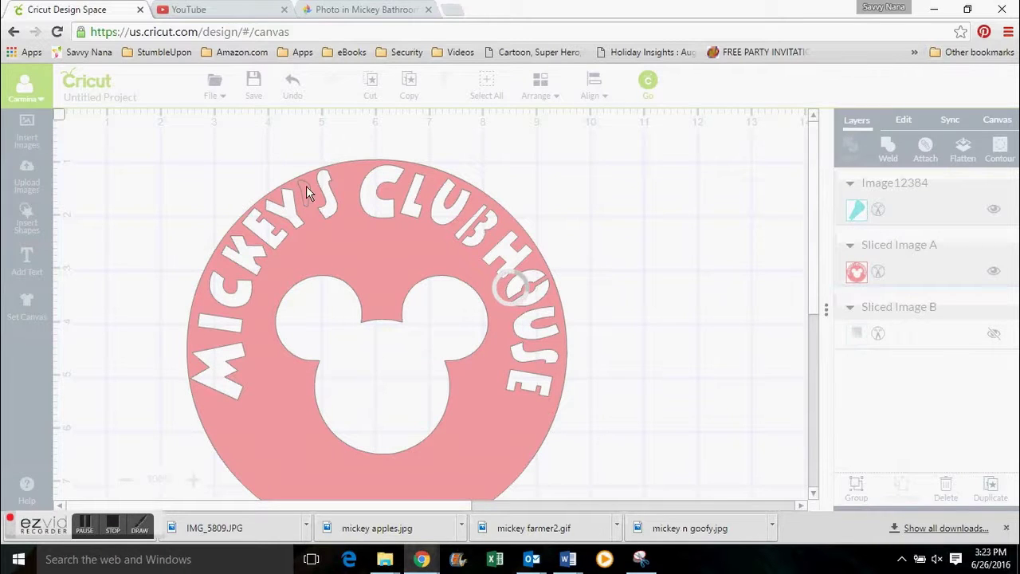
Delete the leftover red and teal apostrophe pieces and move the finished circle up
left_click_drag(309, 194, 247, 144)
left_click(245, 135)
left_click_drag(304, 193, 247, 149)
left_click(232, 126)
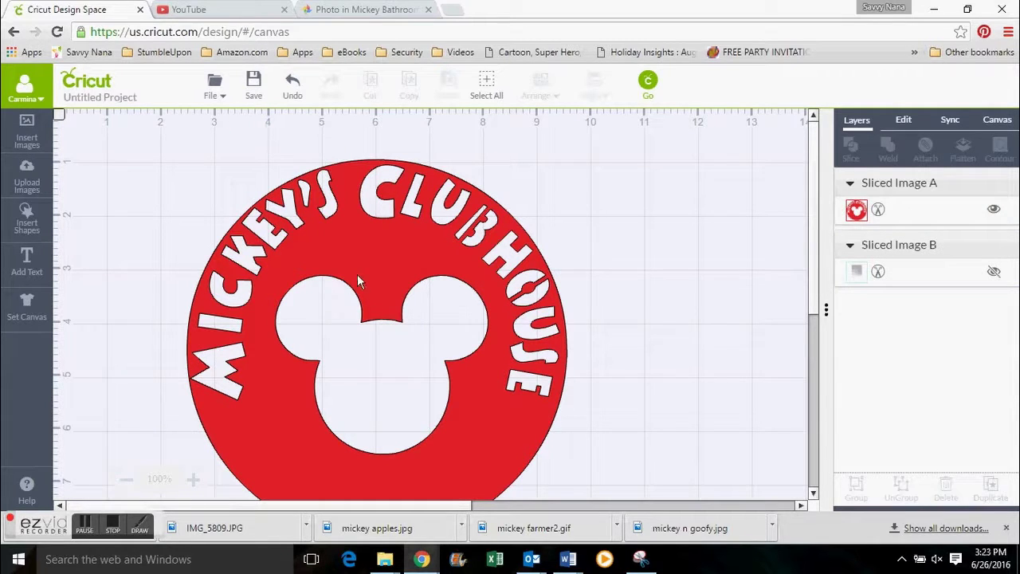
left_click_drag(357, 277, 357, 211)
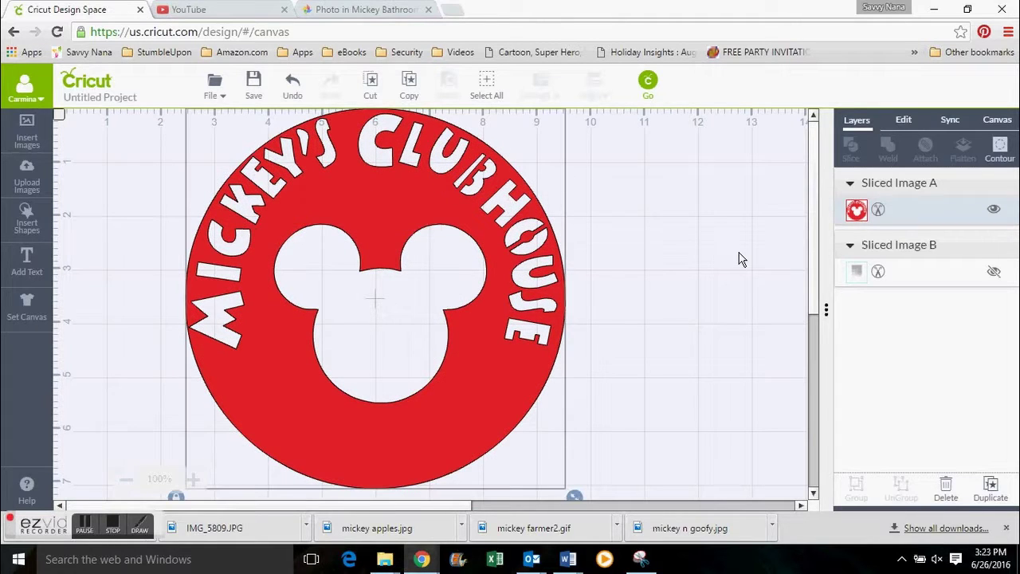
scroll(809, 260, "down", 1)
scroll(810, 263, "up", 1)
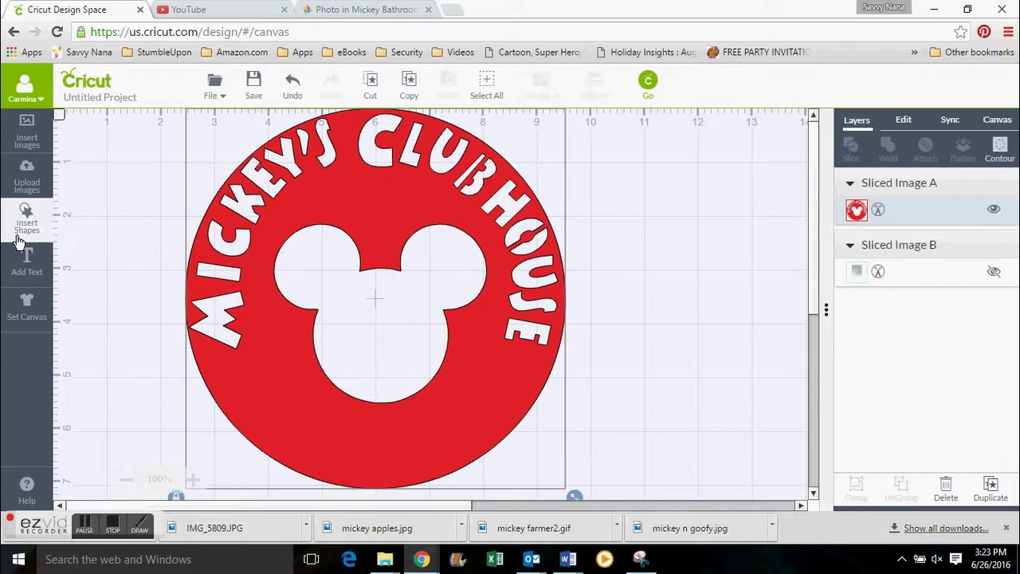
Add a text box reading 'Come Inside'
left_click(26, 263)
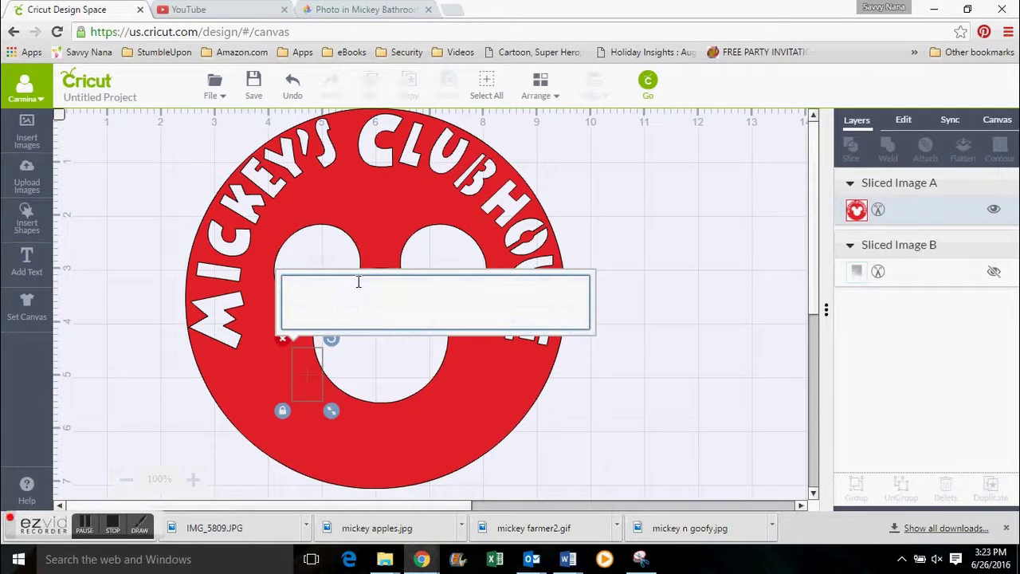
type("Come i")
key("BackSpace")
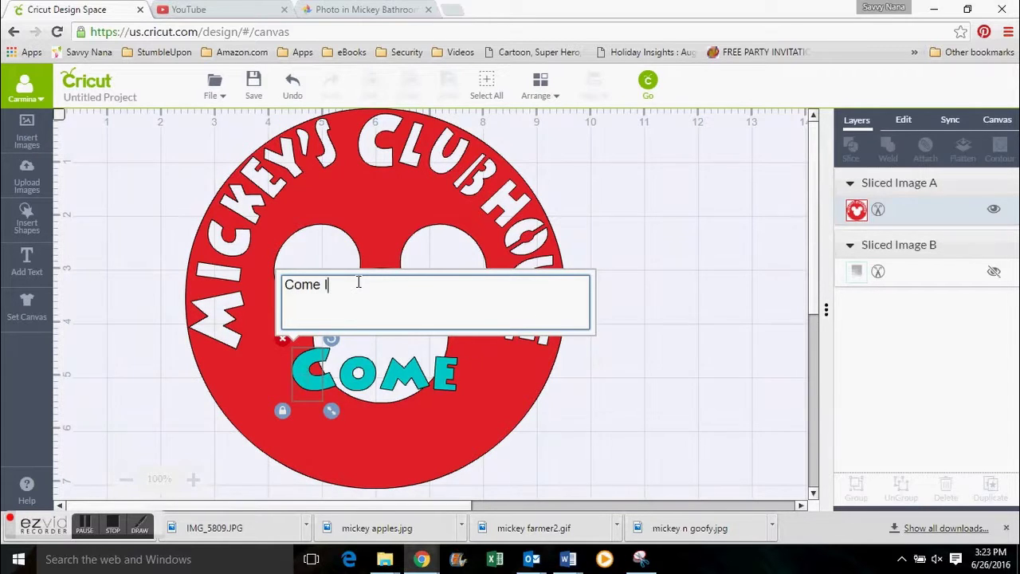
type("Inside")
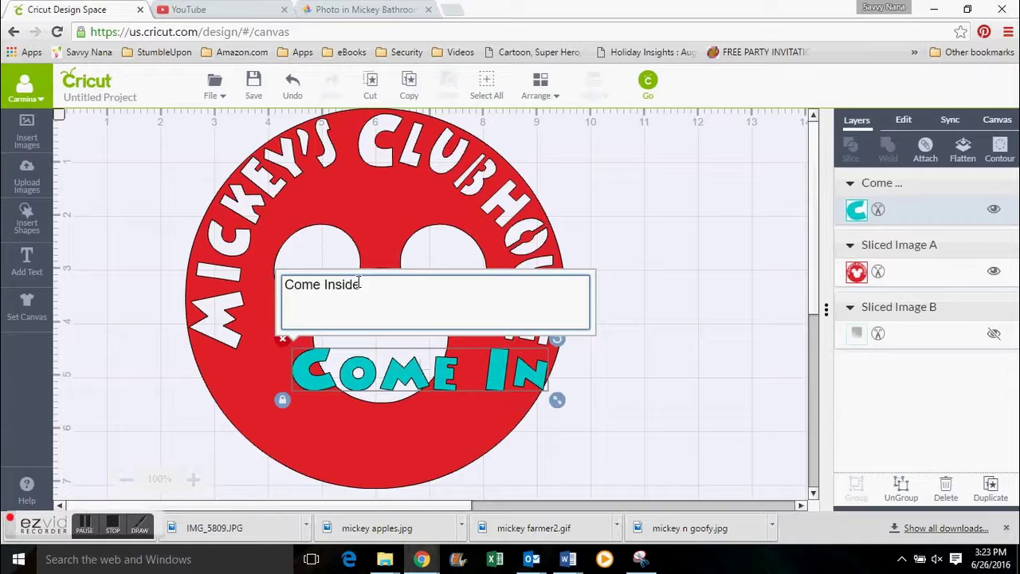
Narrow and shrink the Come Inside text, then move it off the ring to the lower right
left_click_drag(562, 386, 447, 428)
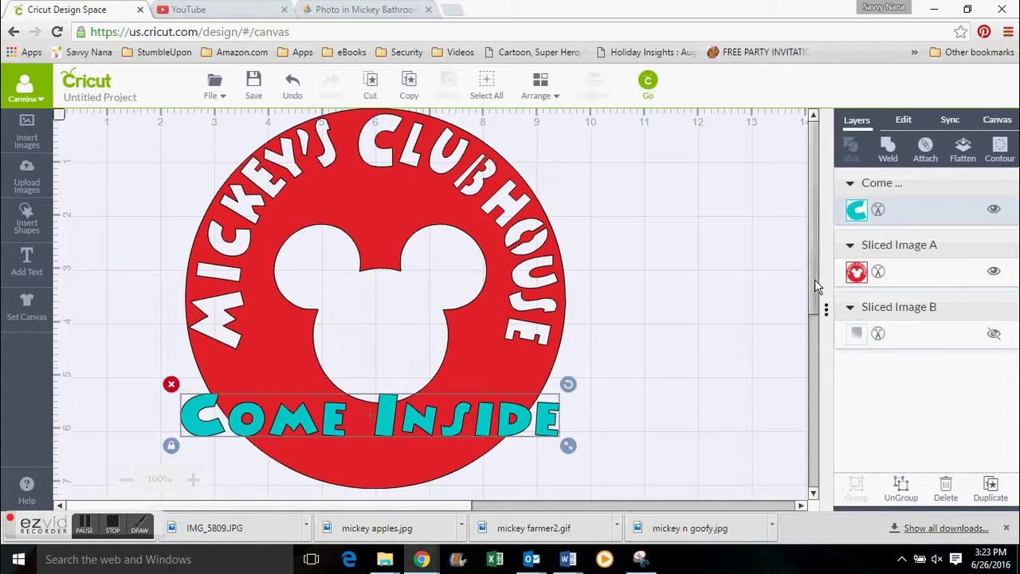
scroll(815, 282, "down", 2)
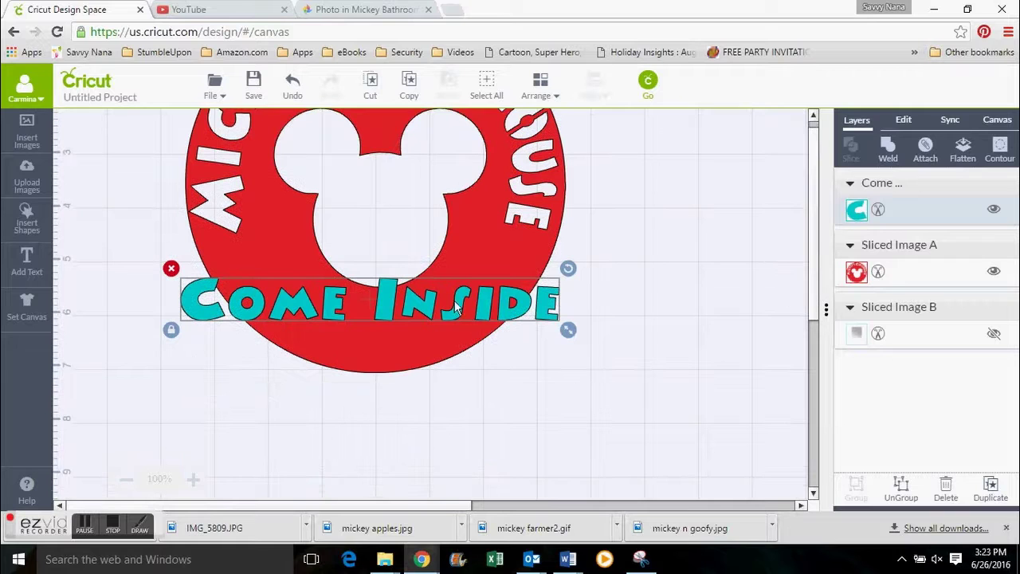
left_click_drag(455, 308, 473, 332)
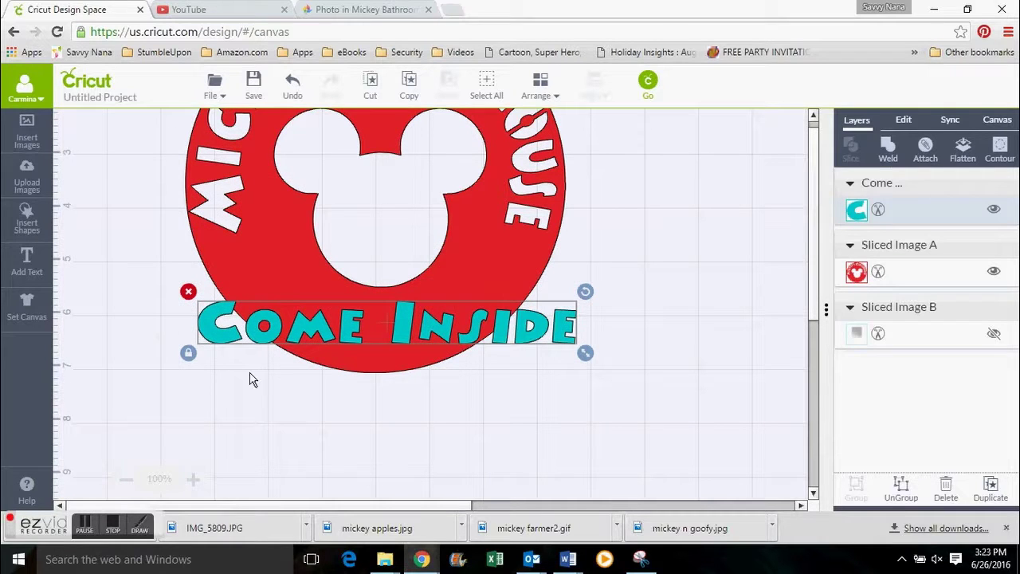
left_click(188, 352)
left_click_drag(586, 353, 474, 356)
left_click_drag(413, 324, 453, 305)
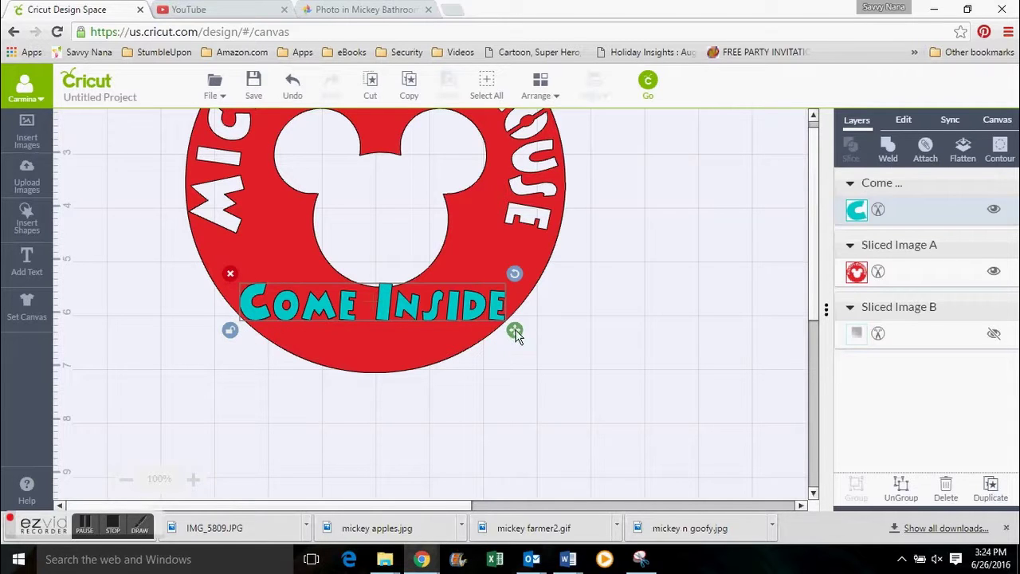
left_click_drag(514, 332, 459, 324)
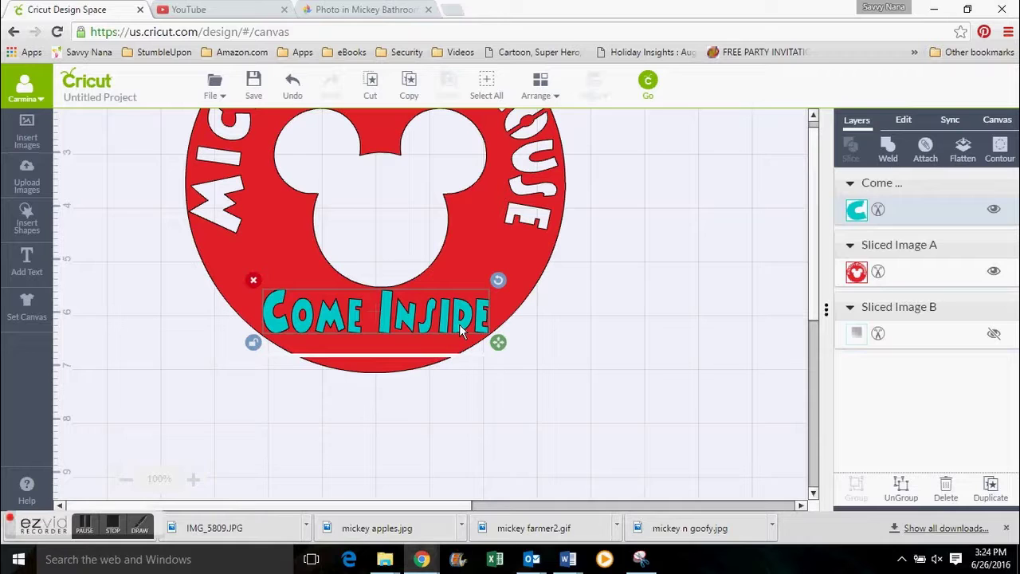
left_click_drag(498, 341, 497, 341)
left_click(417, 374)
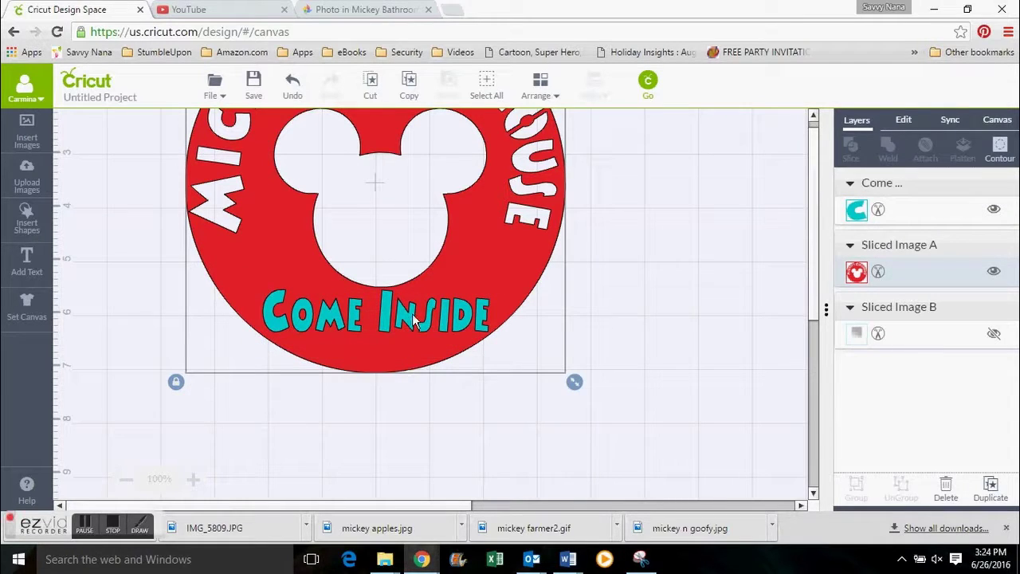
left_click_drag(408, 314, 685, 399)
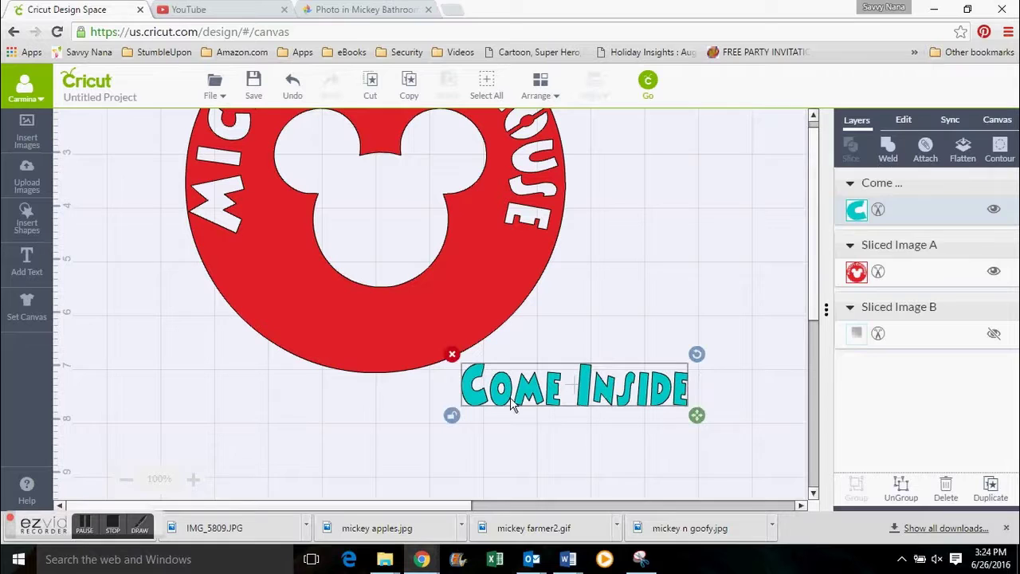
Add a square, narrow it to a 0.04 in bar across Come, and duplicate it across Inside
left_click(389, 447)
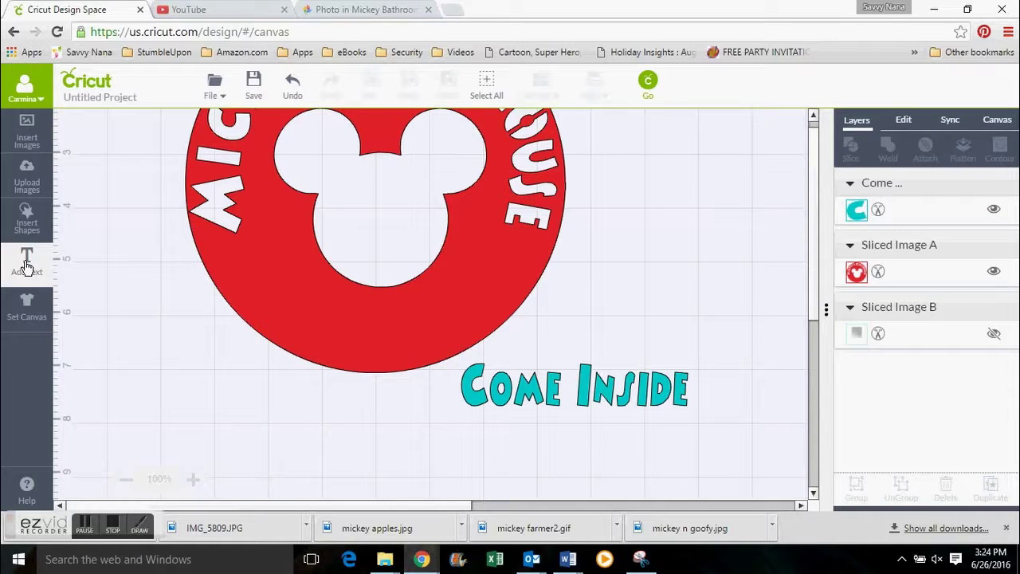
left_click(26, 227)
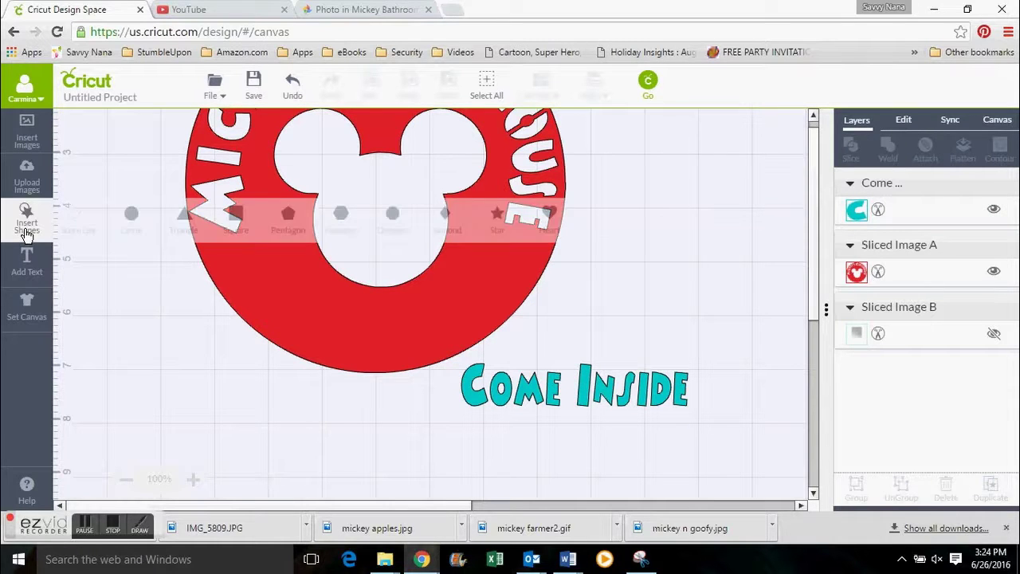
left_click(235, 215)
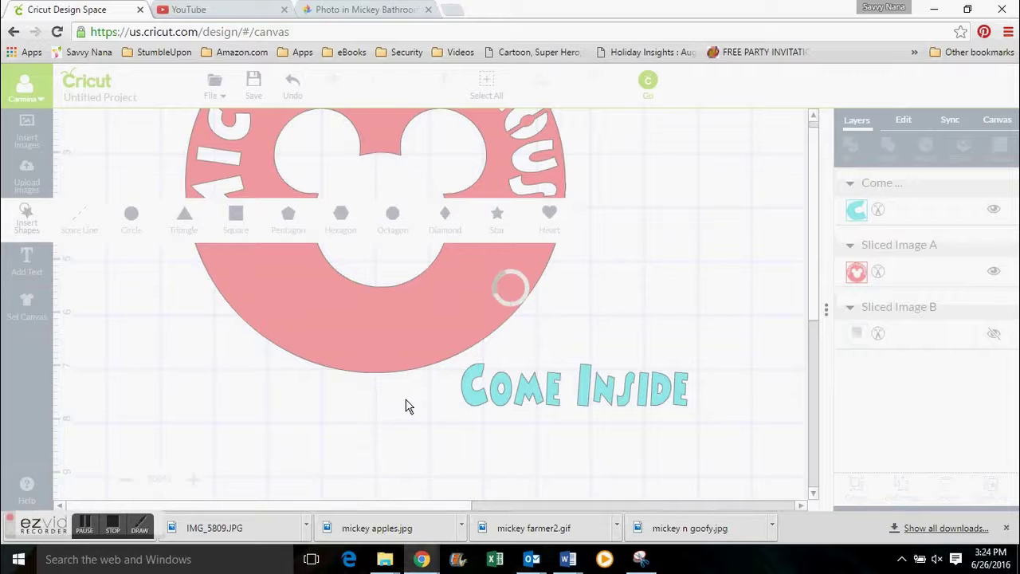
left_click_drag(388, 418, 396, 423)
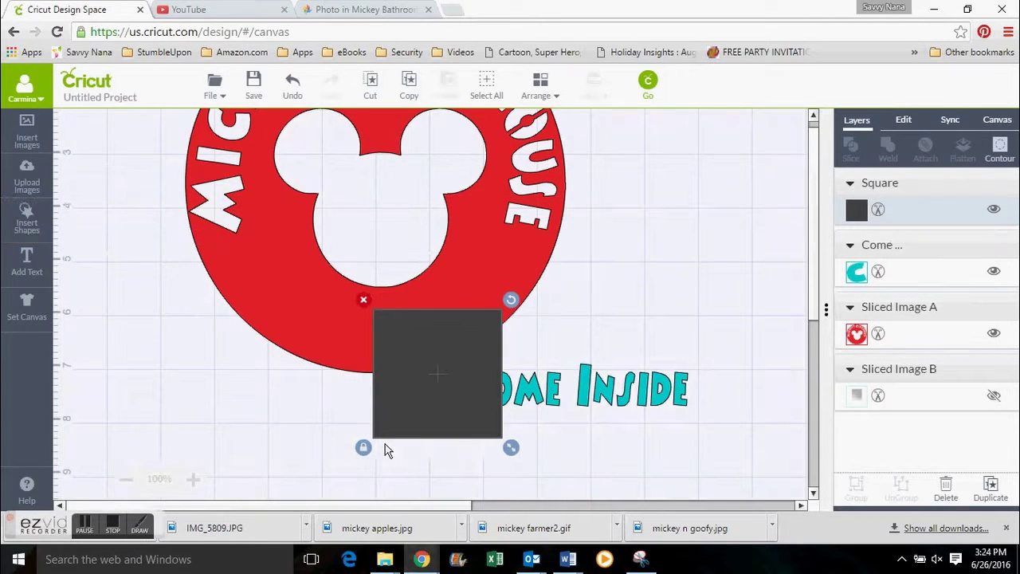
left_click_drag(511, 447, 384, 445)
left_click_drag(375, 408, 503, 439)
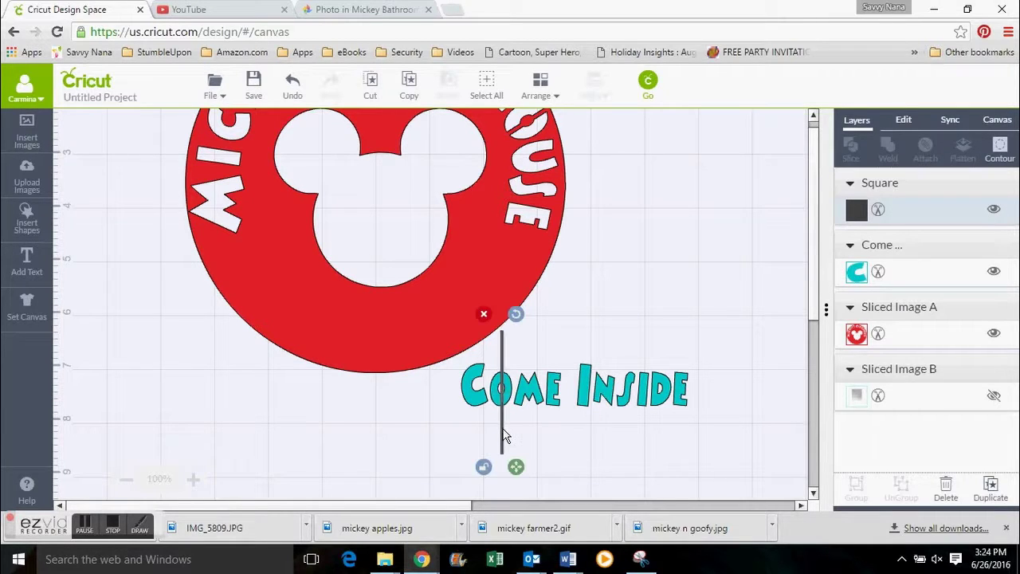
left_click(990, 486)
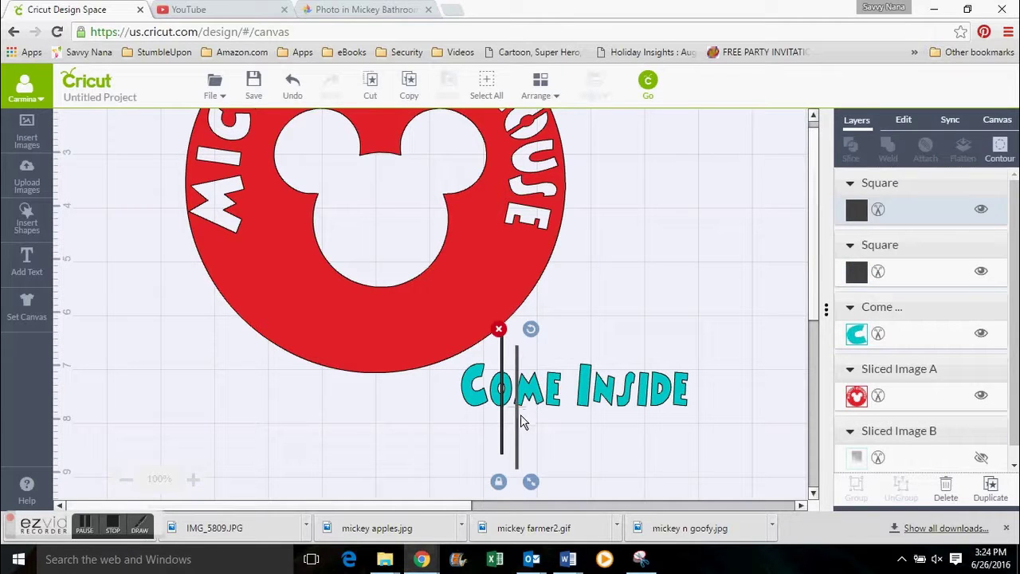
left_click(604, 438)
left_click_drag(519, 435, 659, 431)
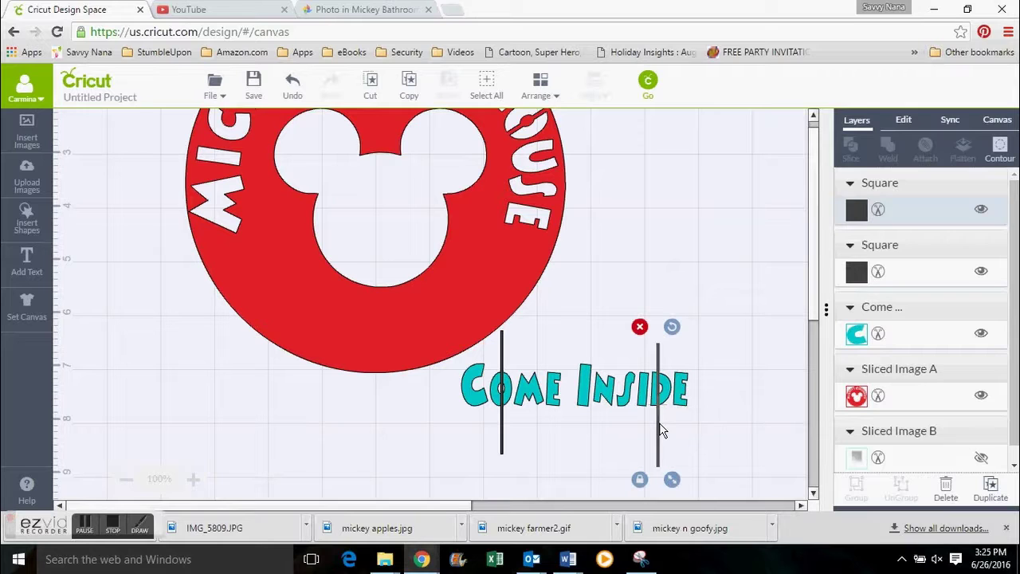
Weld the two bars and slice them through the Come Inside text
left_click(503, 447, "shift")
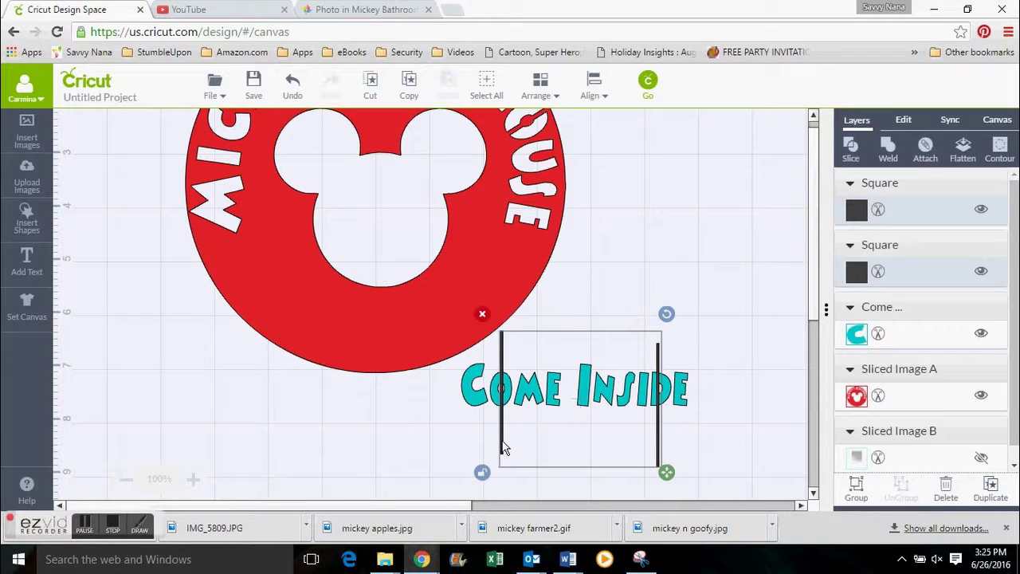
left_click(887, 156)
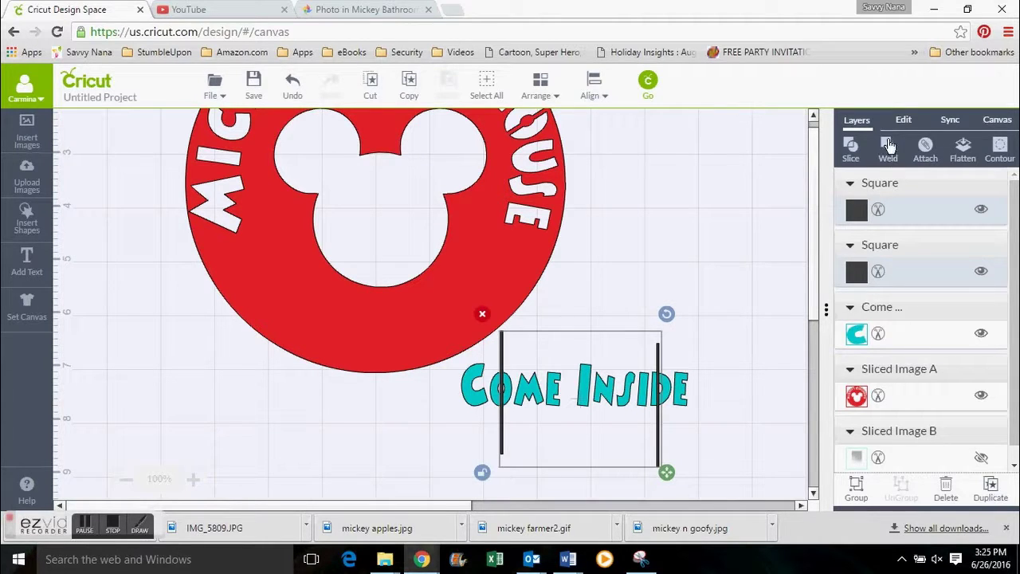
left_click(504, 436)
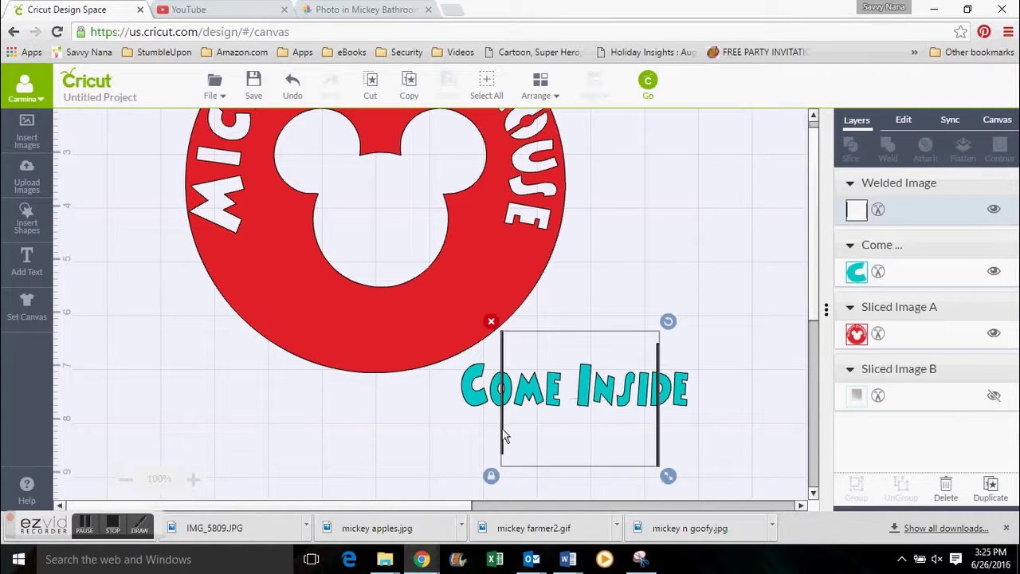
left_click(471, 400, "shift")
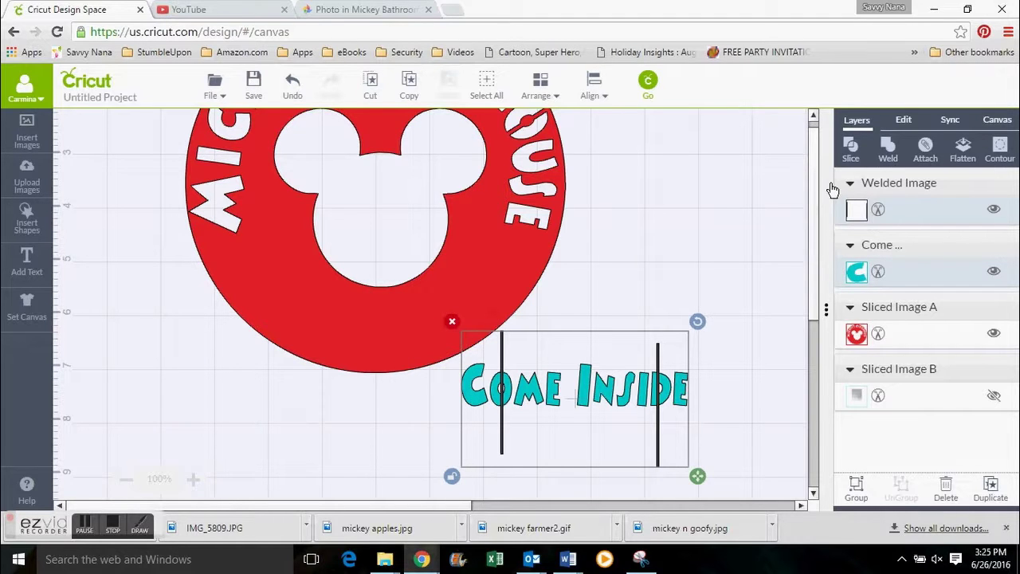
left_click(850, 147)
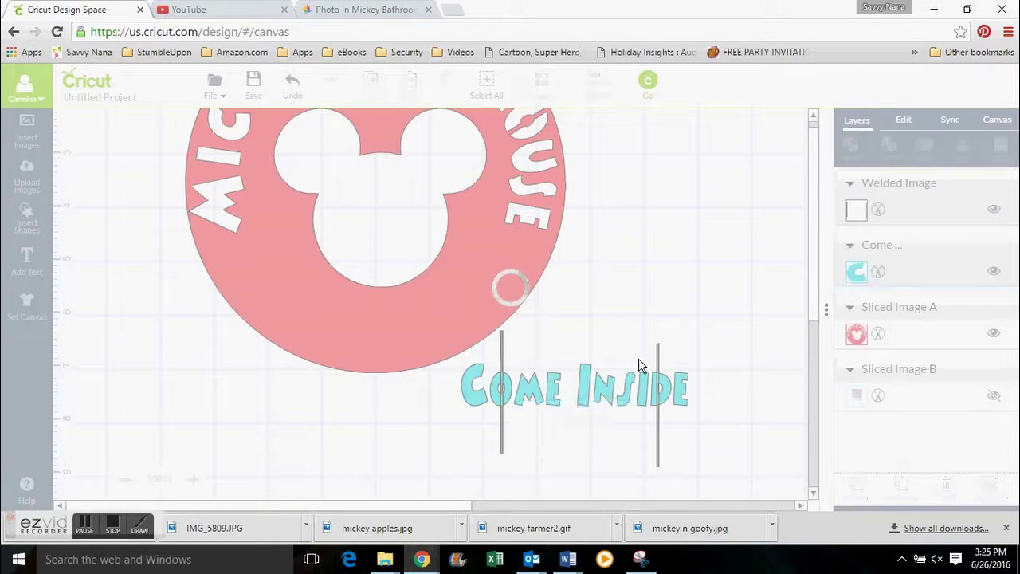
Delete the leftover slice piece and the two-bar remnant
left_click_drag(625, 392, 407, 415)
left_click(274, 383)
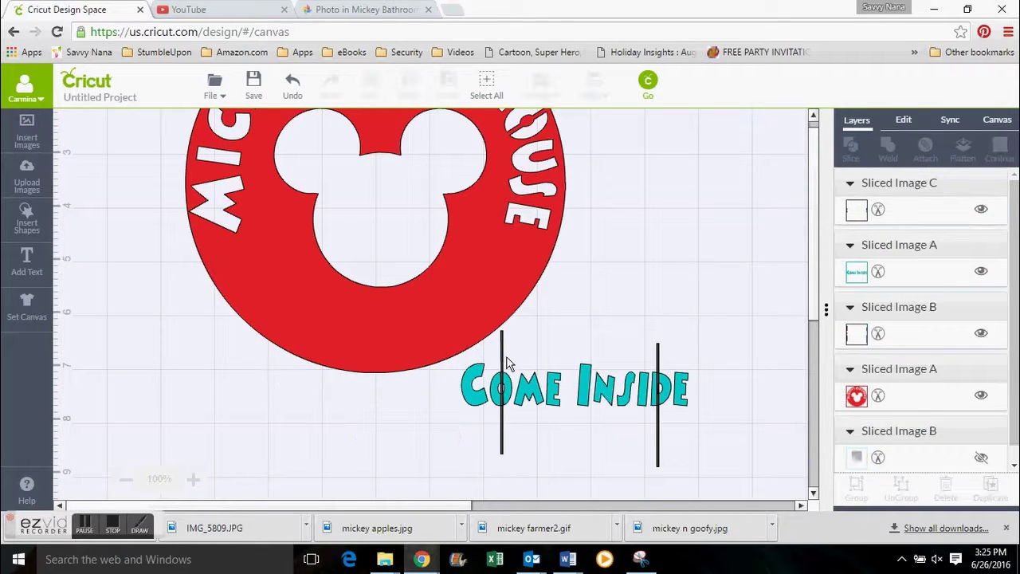
left_click_drag(507, 360, 399, 365)
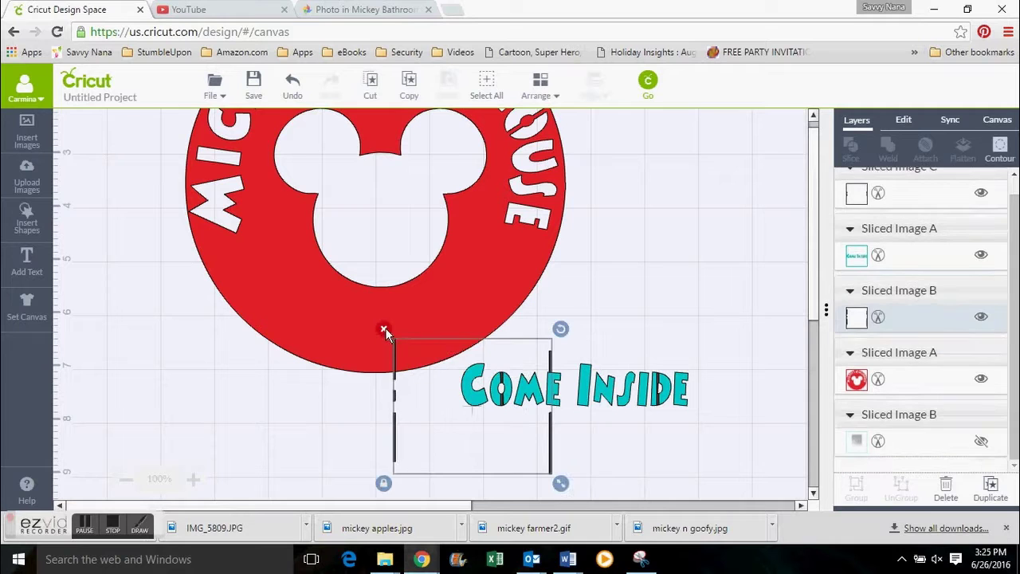
left_click(383, 329)
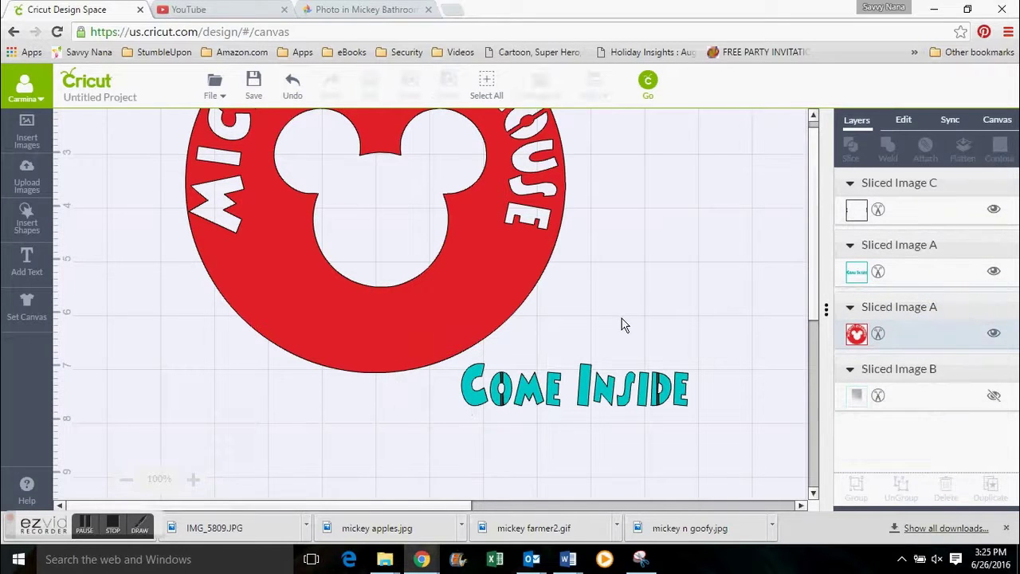
Delete the last scrap, place Come Inside on the ring's bottom, and slice it out
left_click_drag(494, 378, 382, 378)
left_click(372, 353)
left_click_drag(570, 371, 426, 320)
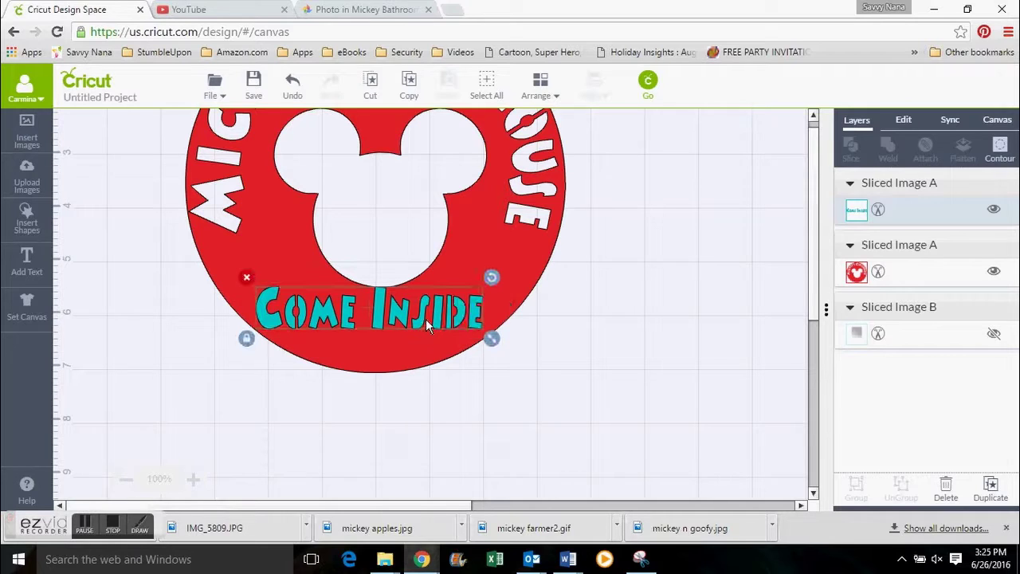
left_click_drag(418, 324, 420, 327)
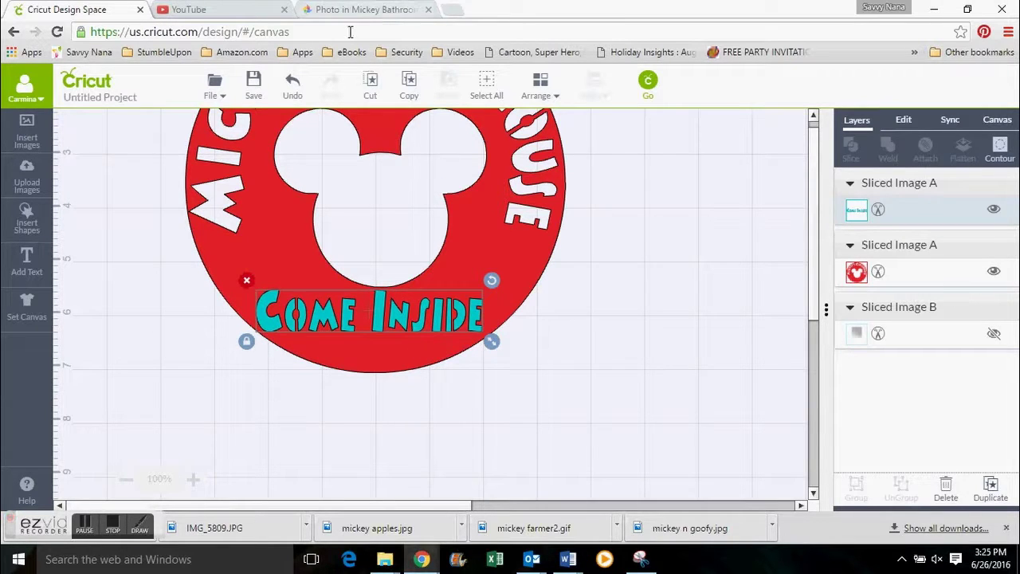
left_click(369, 339, "shift")
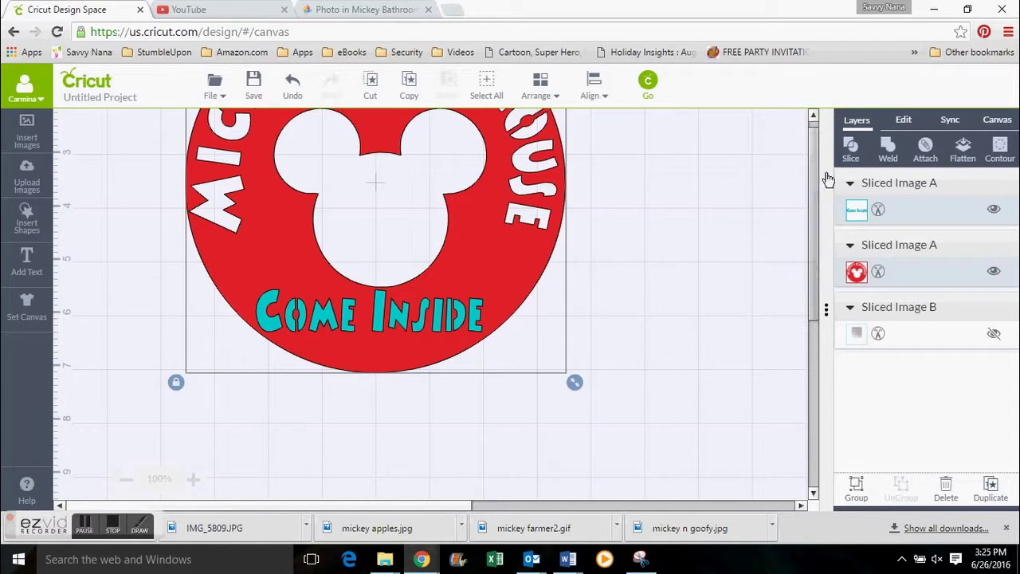
left_click(853, 145)
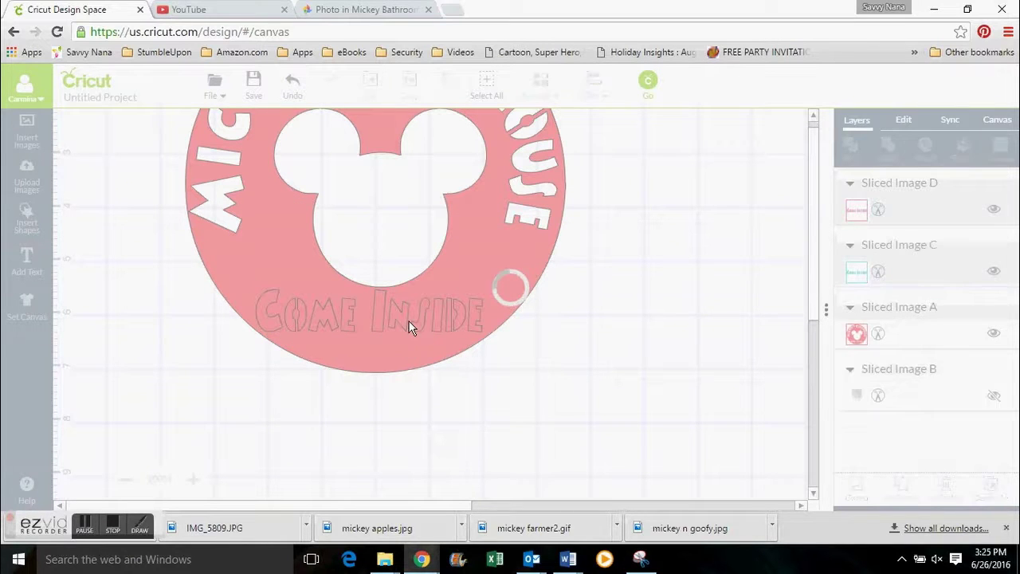
Delete the sliced-out letter pieces and teal Come Inside text, then nudge the ring down
left_click_drag(402, 319, 453, 423)
key("Delete")
left_click_drag(323, 319, 330, 428)
left_click(253, 391)
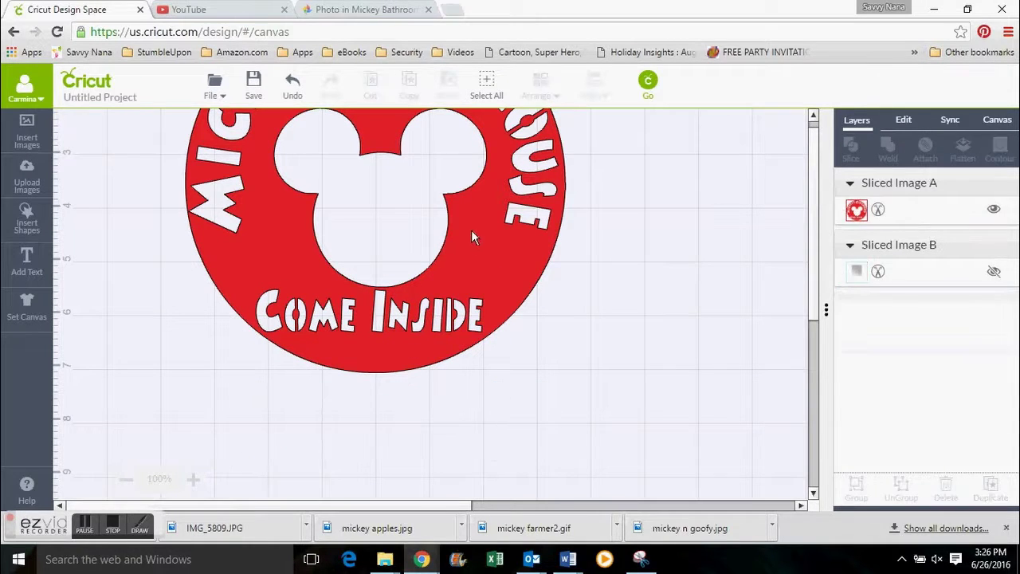
left_click_drag(471, 229, 462, 348)
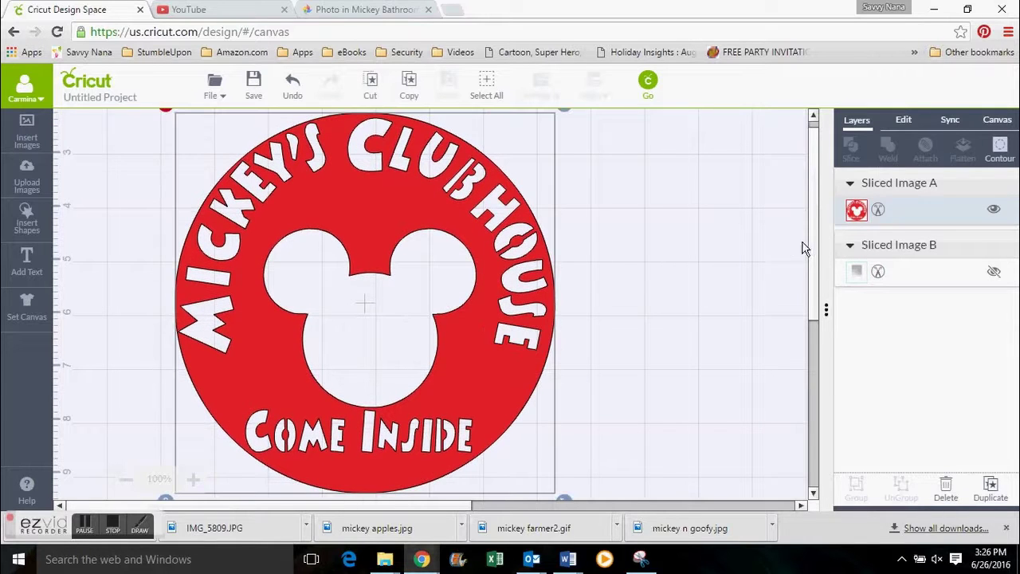
scroll(812, 246, "up", 1)
scroll(812, 246, "down", 3)
scroll(810, 241, "up", 3)
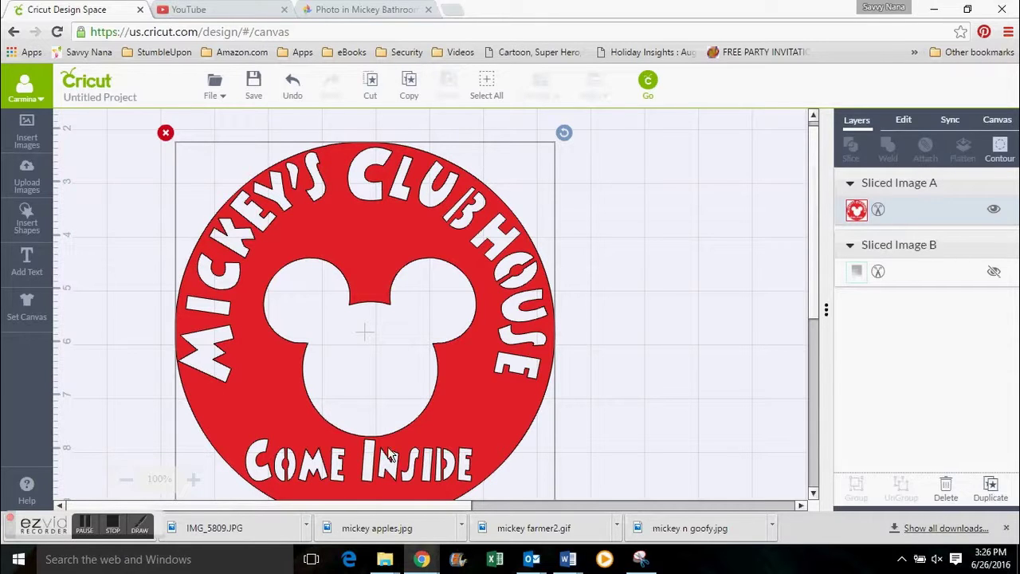
left_click_drag(372, 269, 371, 244)
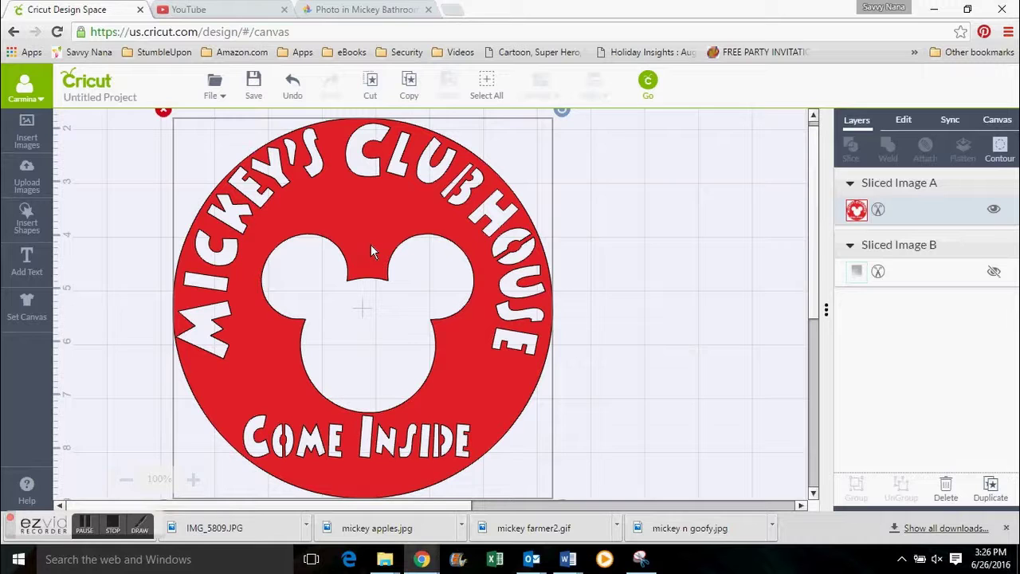
left_click_drag(359, 190, 361, 194)
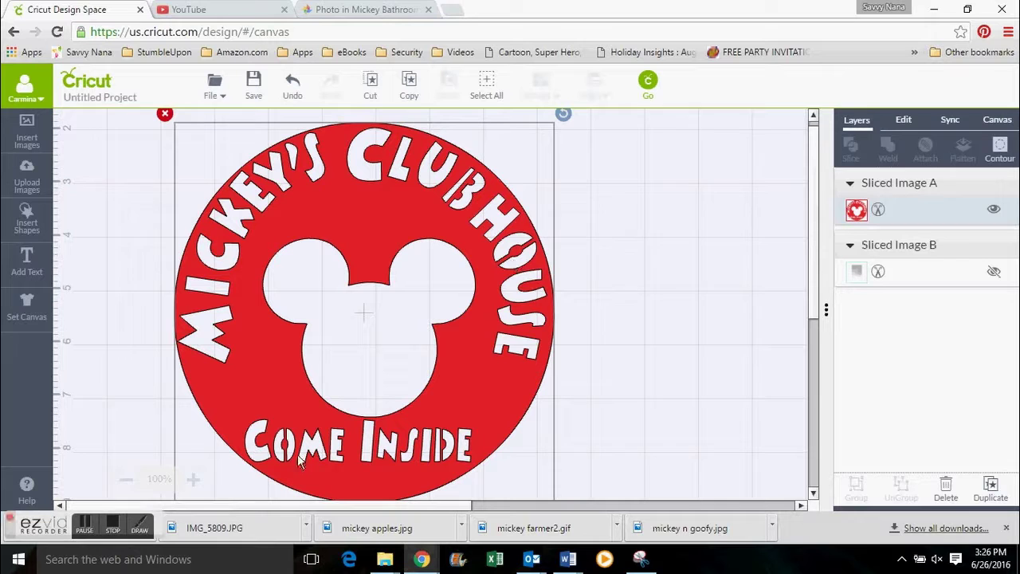
left_click_drag(252, 345, 242, 318)
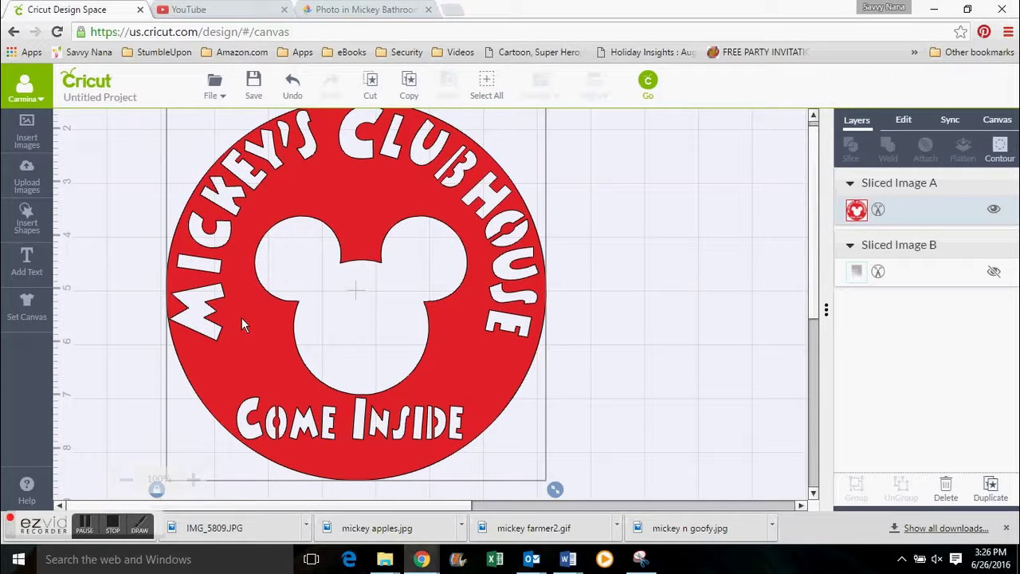
mouse_move(241, 318)
left_mouse_down()
mouse_move(251, 351)
mouse_move(238, 320)
left_mouse_up()
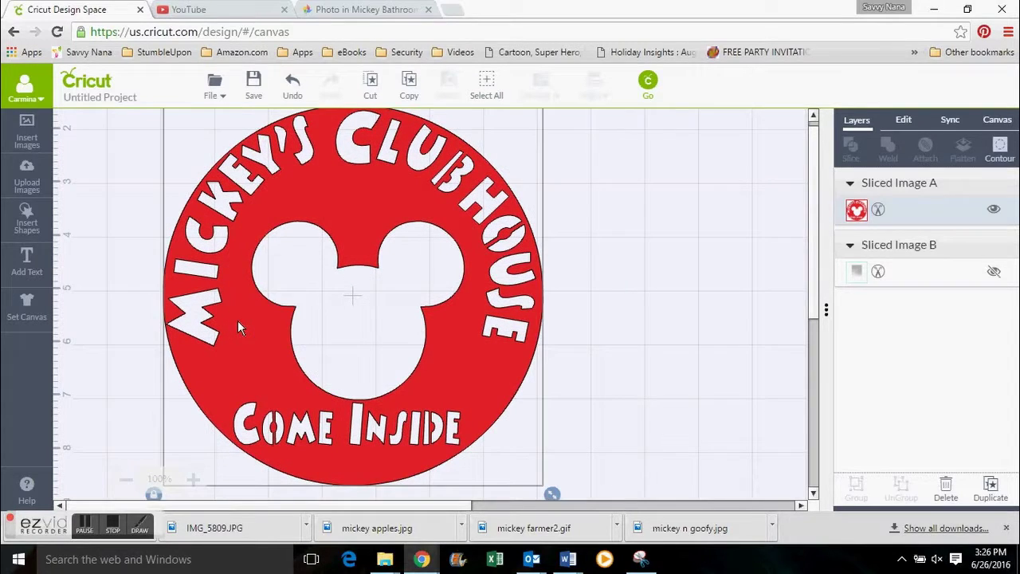